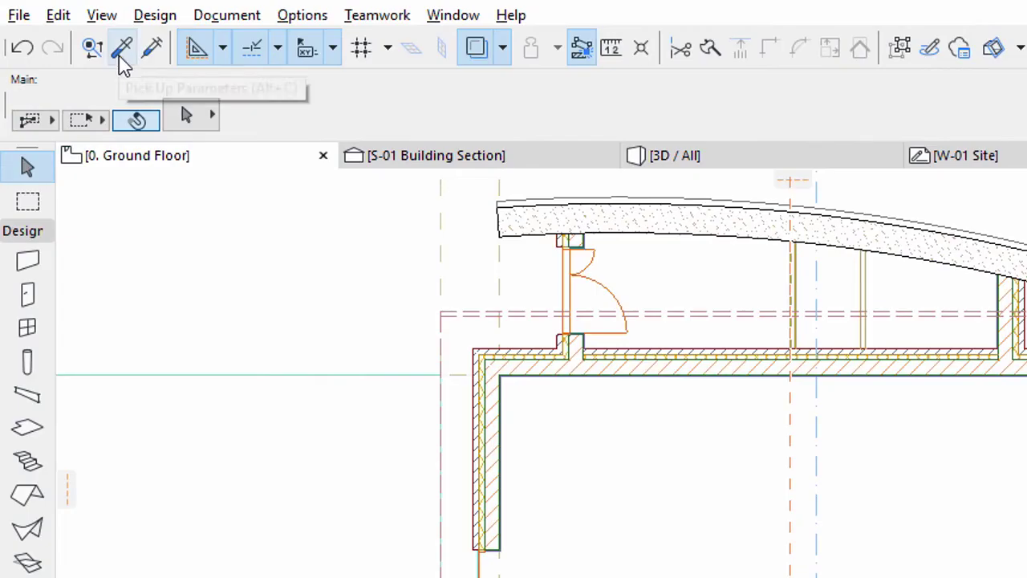
Step: Pick up the exterior wall's parameters (Structural - Bearing layer, Core Inside reference line) as the wall defaults
{"action": "left_click", "coordinate": [120, 58]}
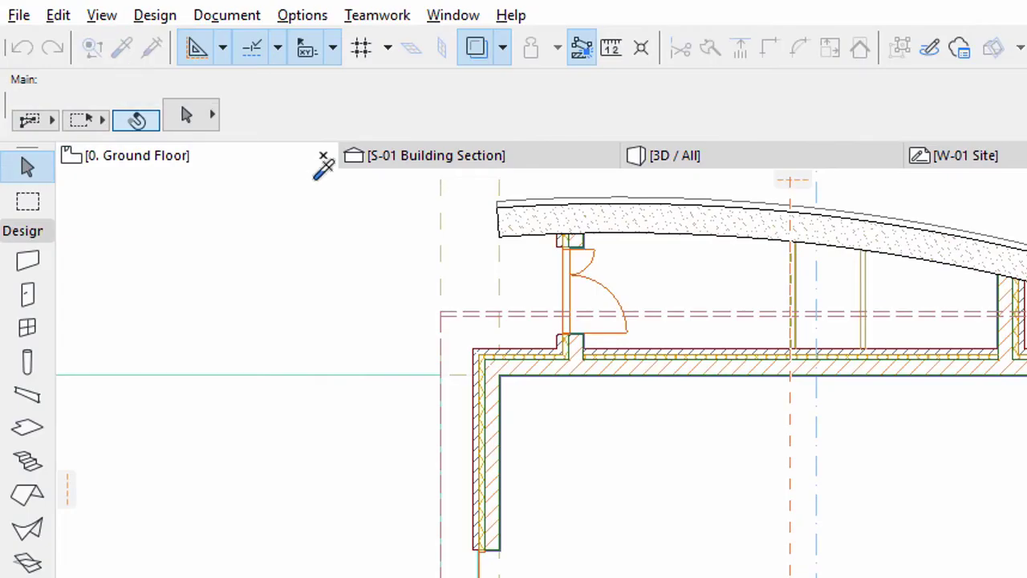
{"action": "left_click", "coordinate": [631, 351]}
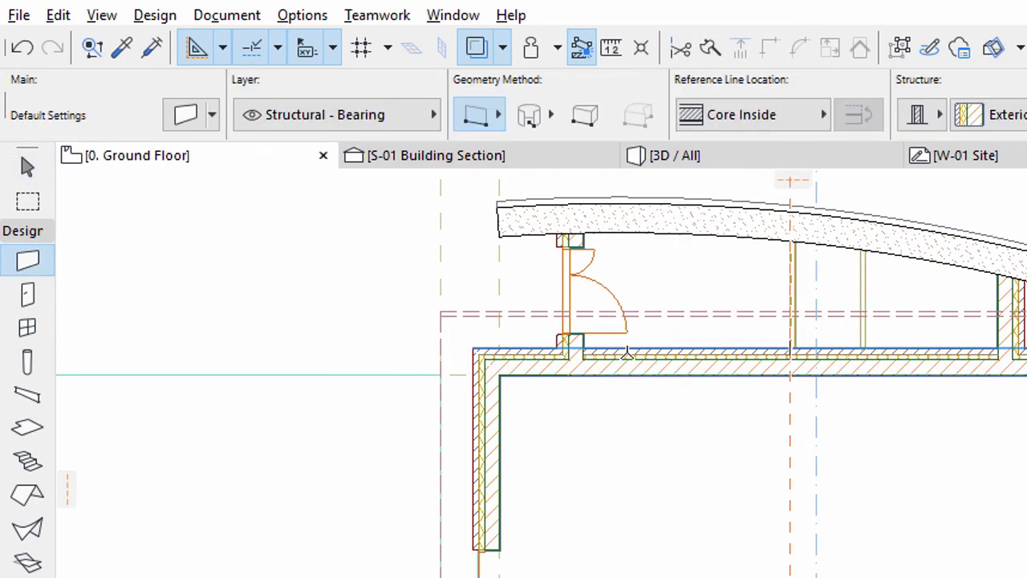
Step: Choose Pocket Door 20 from a 'pocket' library search in the Door default settings
{"action": "left_click", "coordinate": [29, 295]}
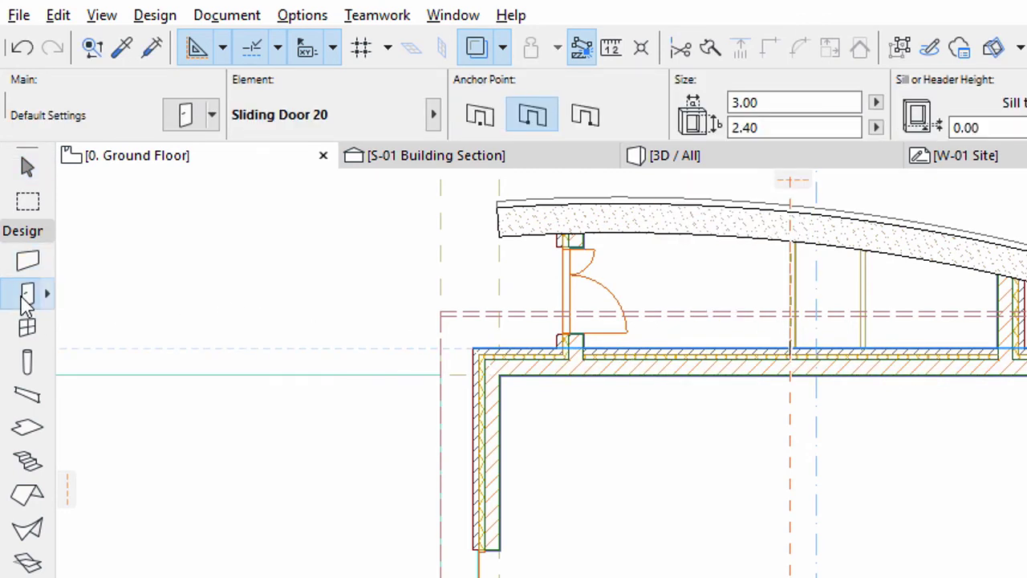
{"action": "left_click", "coordinate": [183, 116]}
{"action": "left_click", "coordinate": [536, 25]}
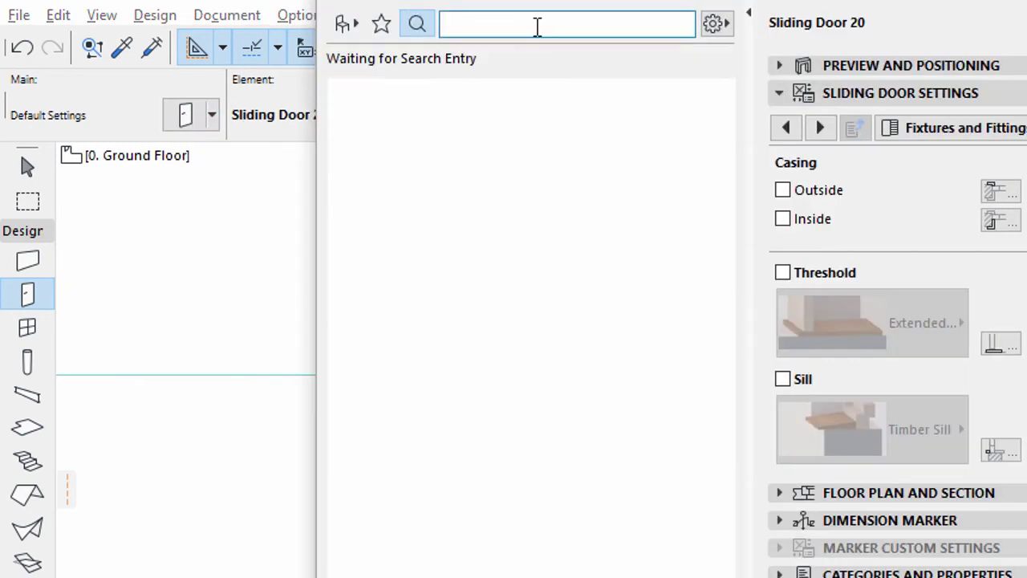
{"action": "type", "text": "pocket"}
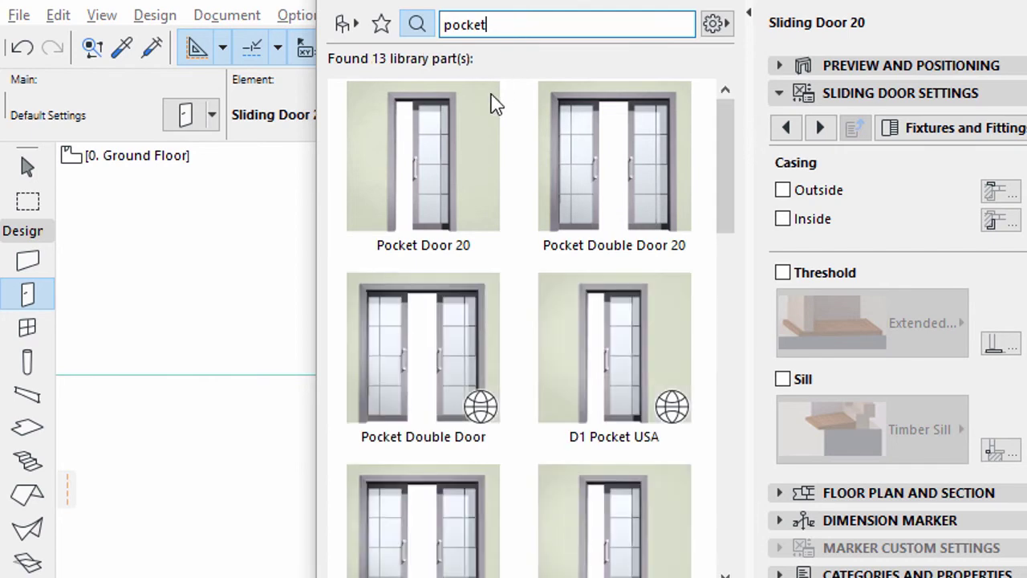
{"action": "left_click", "coordinate": [468, 131]}
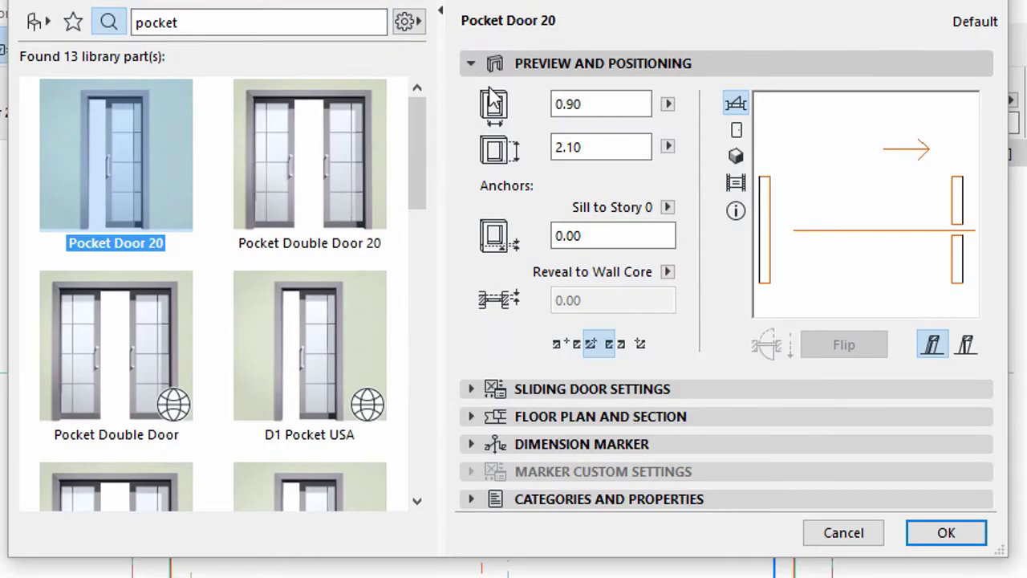
Step: Keep the sill at 0.00 measured to Story 0 and switch to the last anchor point
{"action": "left_click", "coordinate": [668, 207]}
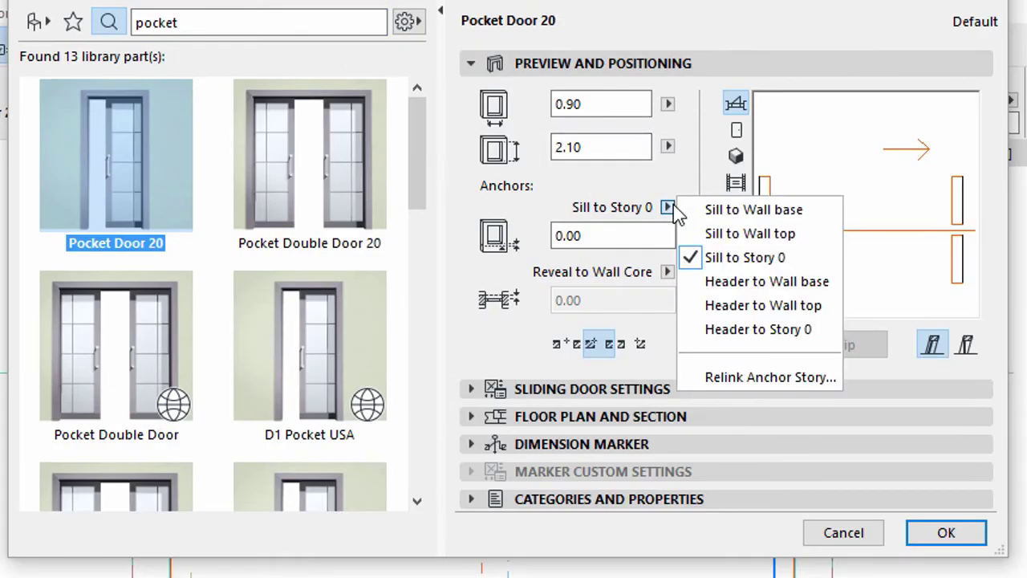
{"action": "left_click", "coordinate": [707, 257]}
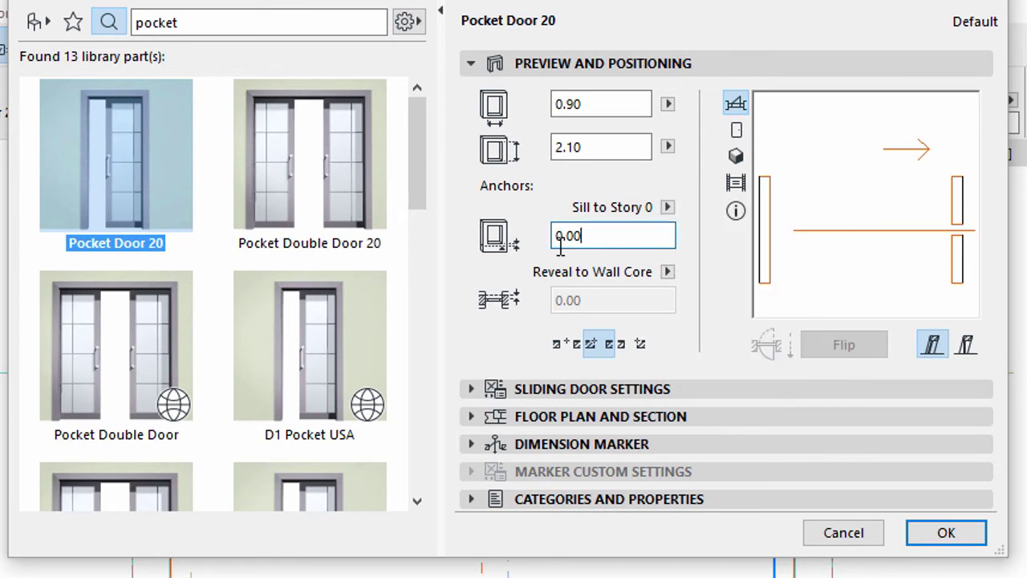
{"action": "left_click", "coordinate": [592, 241]}
{"action": "left_click", "coordinate": [638, 344]}
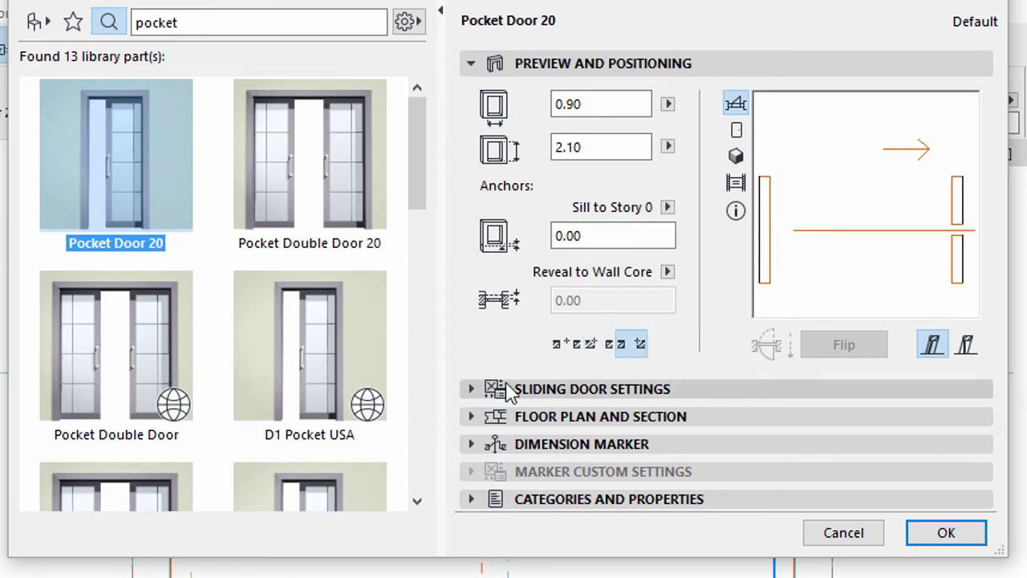
Step: Turn on Pocket Frame, uncheck Centered Leaf, and set the leaf offset to 0.13
{"action": "left_click", "coordinate": [466, 390]}
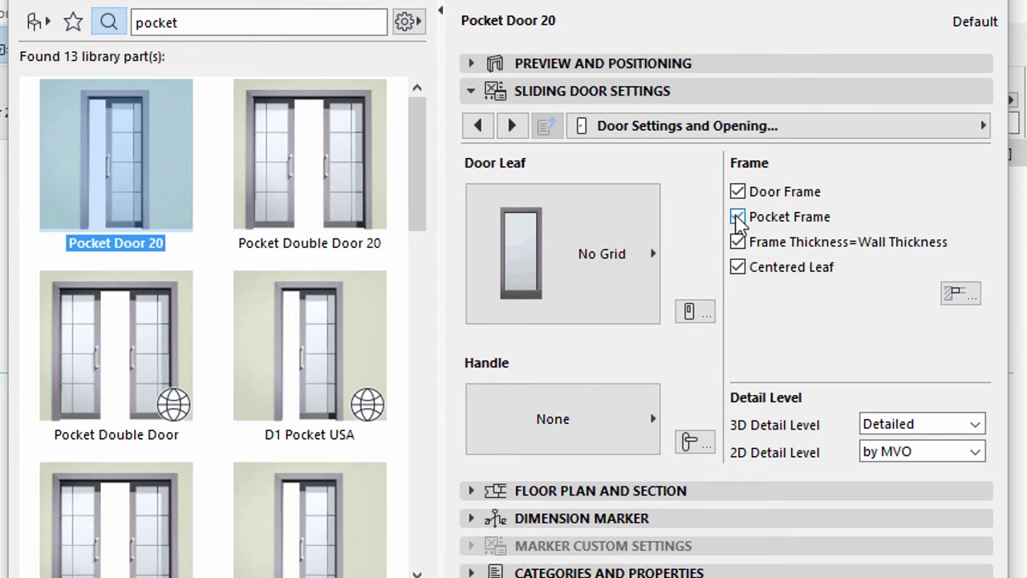
{"action": "left_click", "coordinate": [738, 217]}
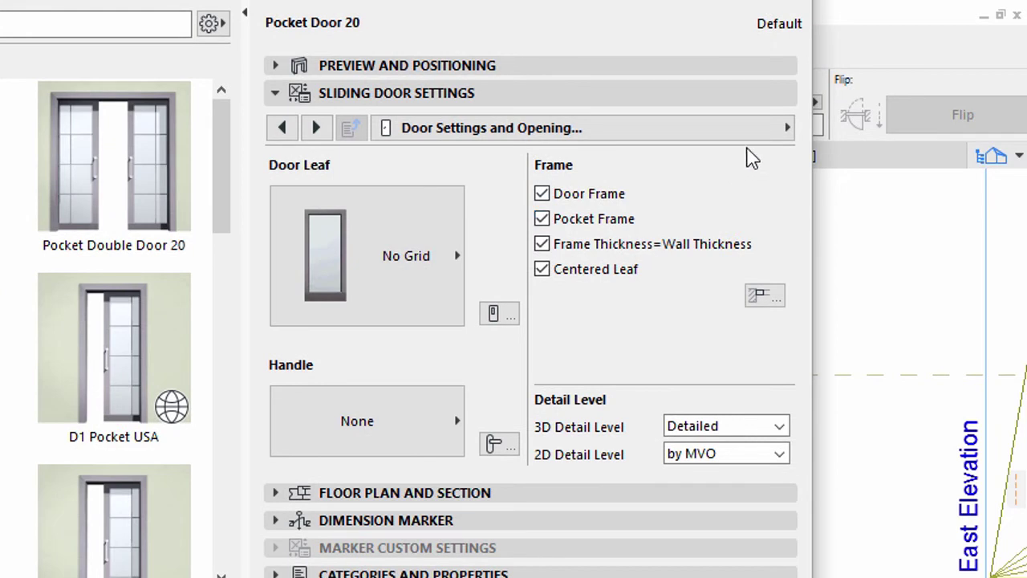
{"action": "left_click", "coordinate": [952, 130]}
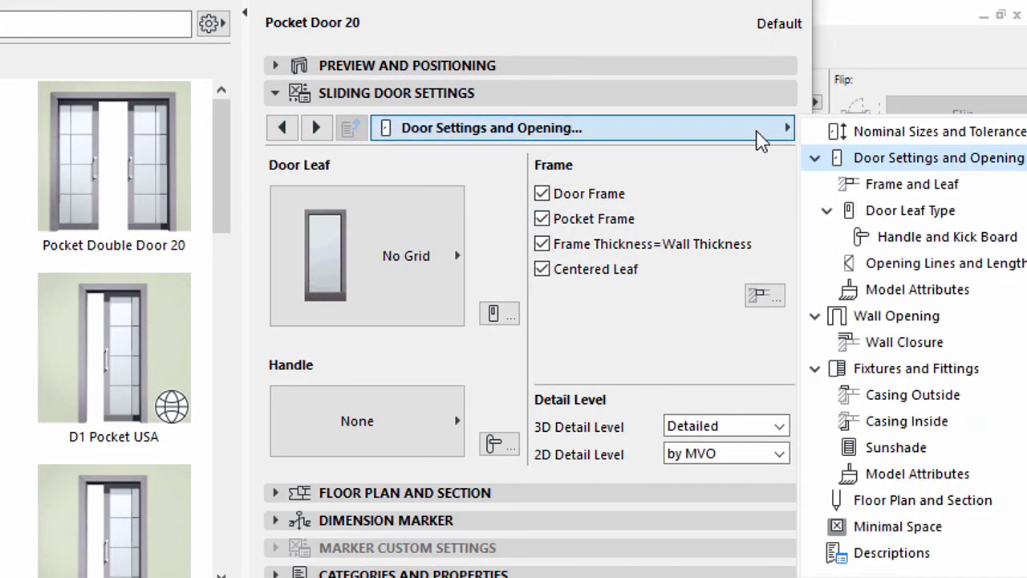
{"action": "left_click", "coordinate": [843, 187]}
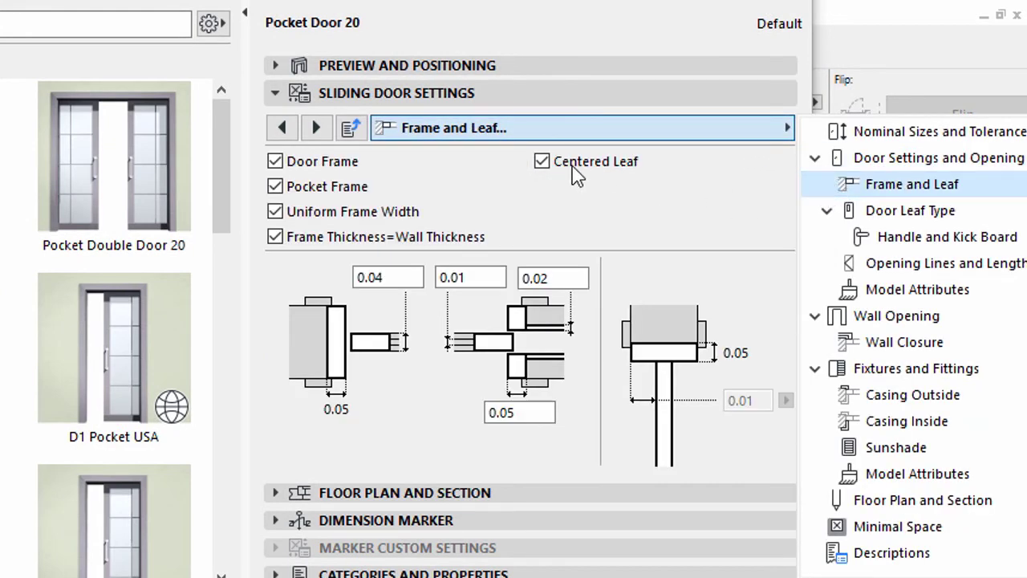
{"action": "left_click", "coordinate": [542, 163]}
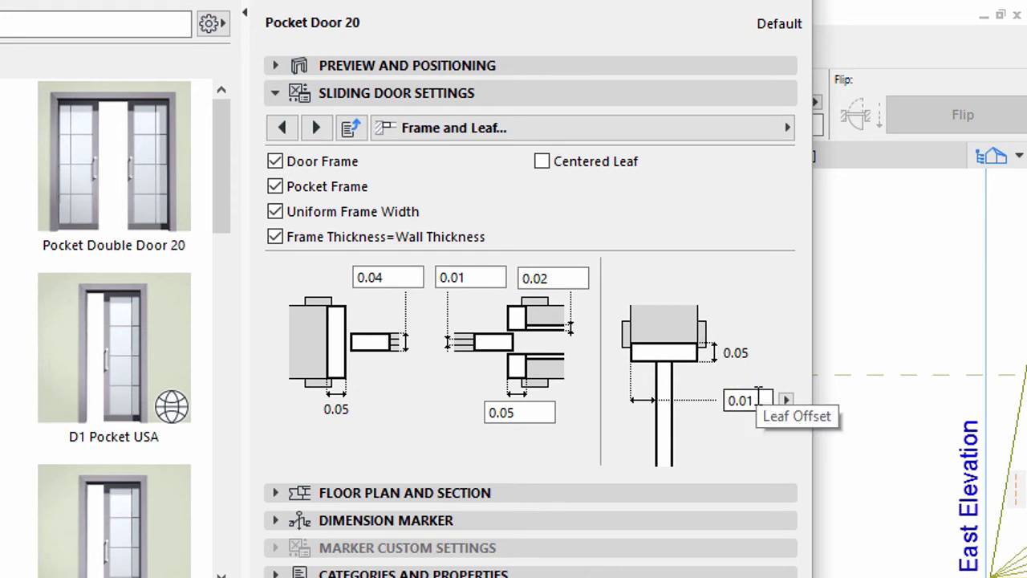
{"action": "left_click", "coordinate": [758, 399]}
{"action": "type", "text": "0."}
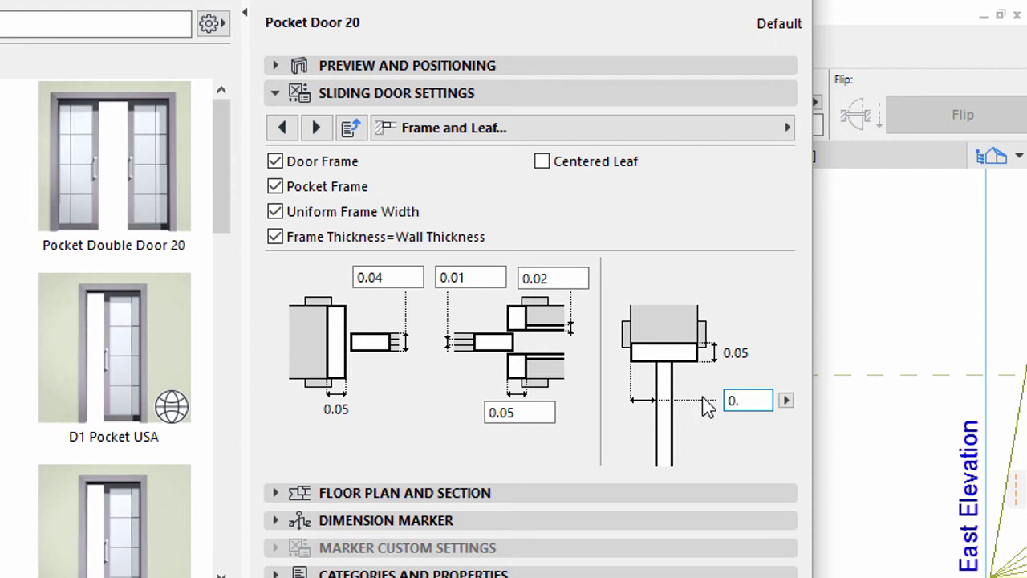
{"action": "type", "text": "13"}
{"action": "key", "text": "Return"}
Step: Keep Structural Function as Non-Load-Bearing Element and set Position to Interior
{"action": "left_click", "coordinate": [276, 93]}
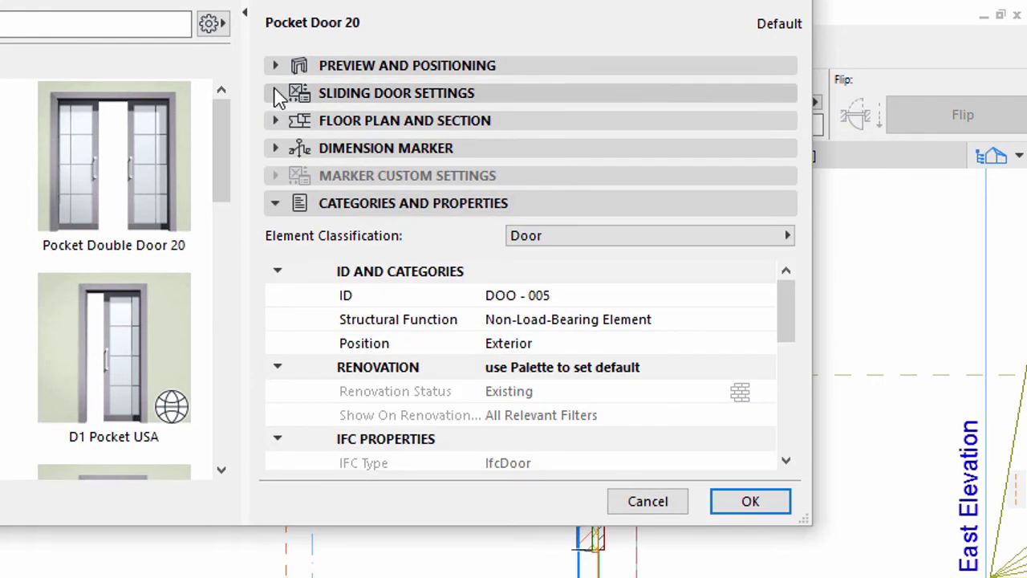
{"action": "left_click", "coordinate": [757, 321]}
{"action": "left_click", "coordinate": [763, 319]}
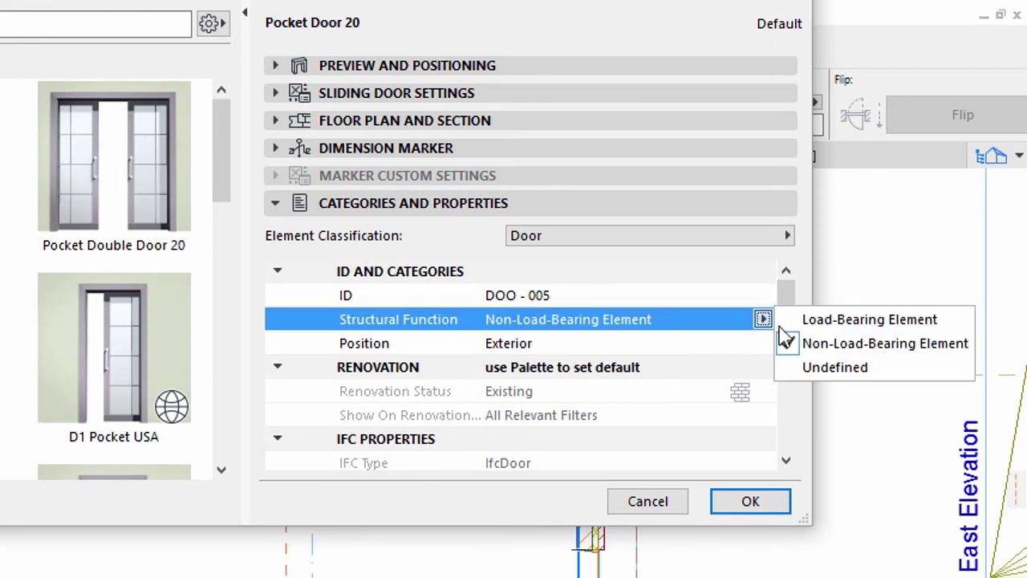
{"action": "left_click", "coordinate": [829, 353]}
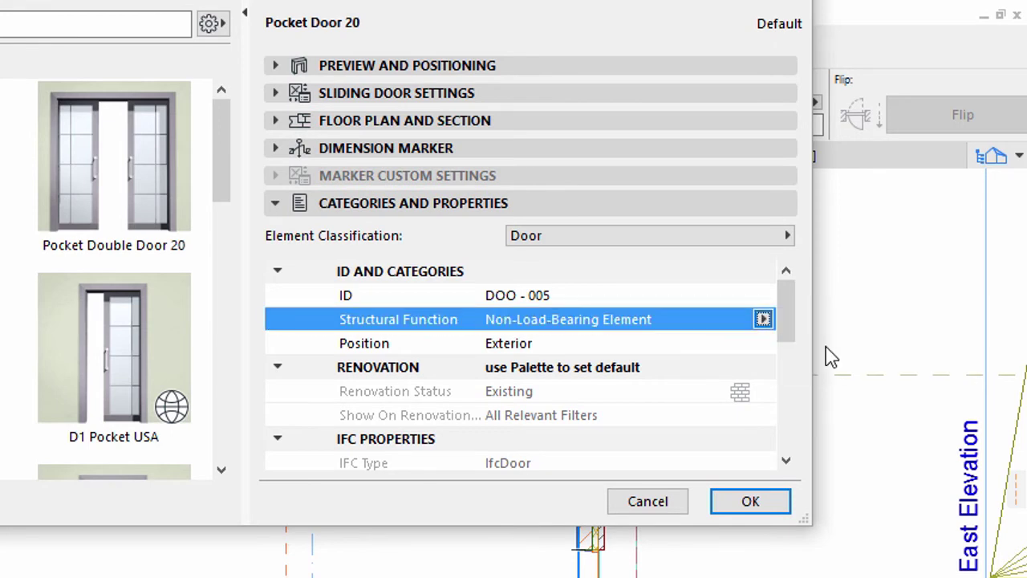
{"action": "left_click", "coordinate": [767, 344]}
{"action": "left_click", "coordinate": [763, 344]}
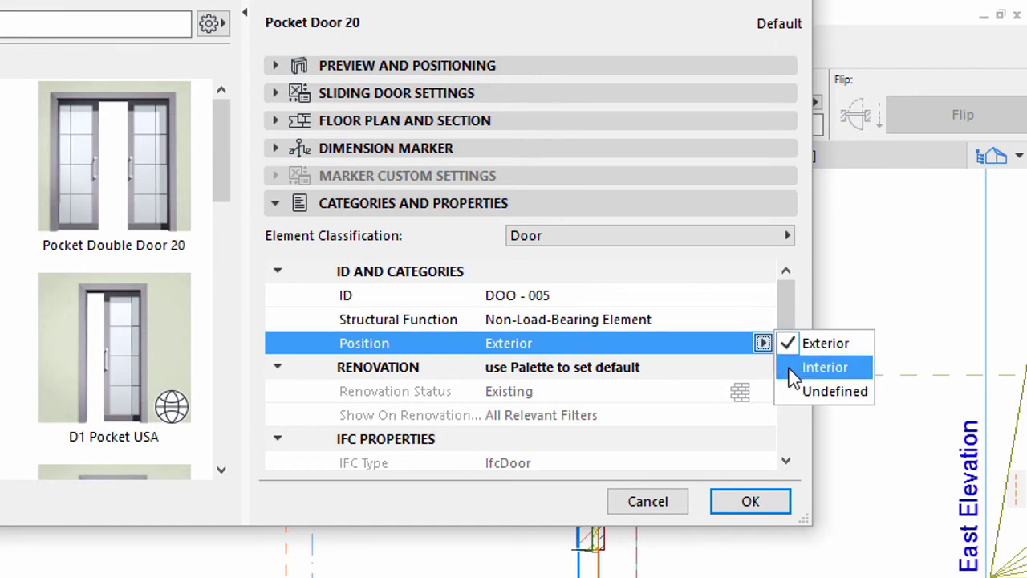
{"action": "left_click", "coordinate": [795, 369]}
Step: Keep the element classification as Door and select the Manage IFC Properties row
{"action": "left_click", "coordinate": [780, 241]}
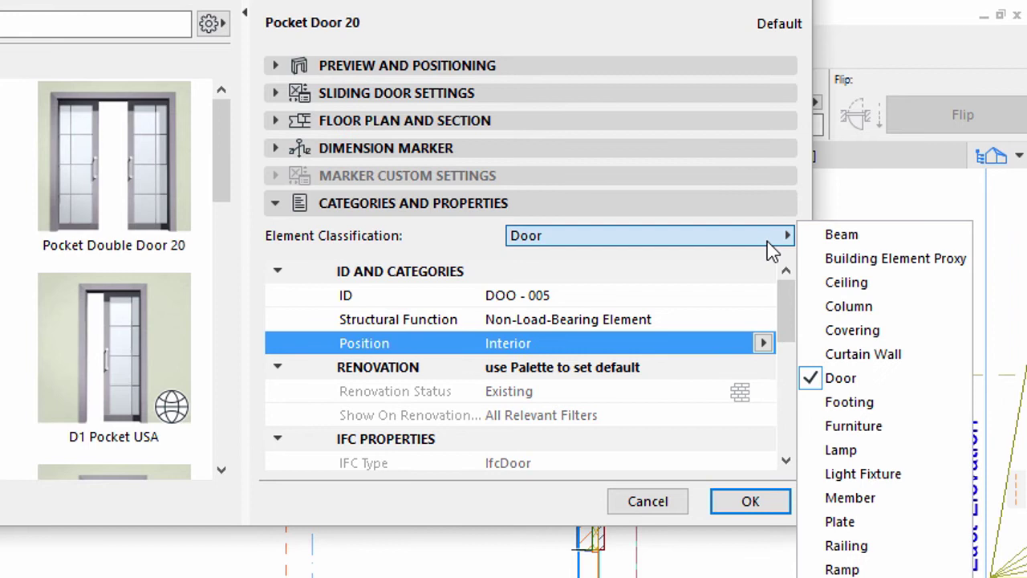
{"action": "left_click", "coordinate": [844, 381]}
{"action": "left_click_drag", "start_coordinate": [785, 334], "coordinate": [778, 437]}
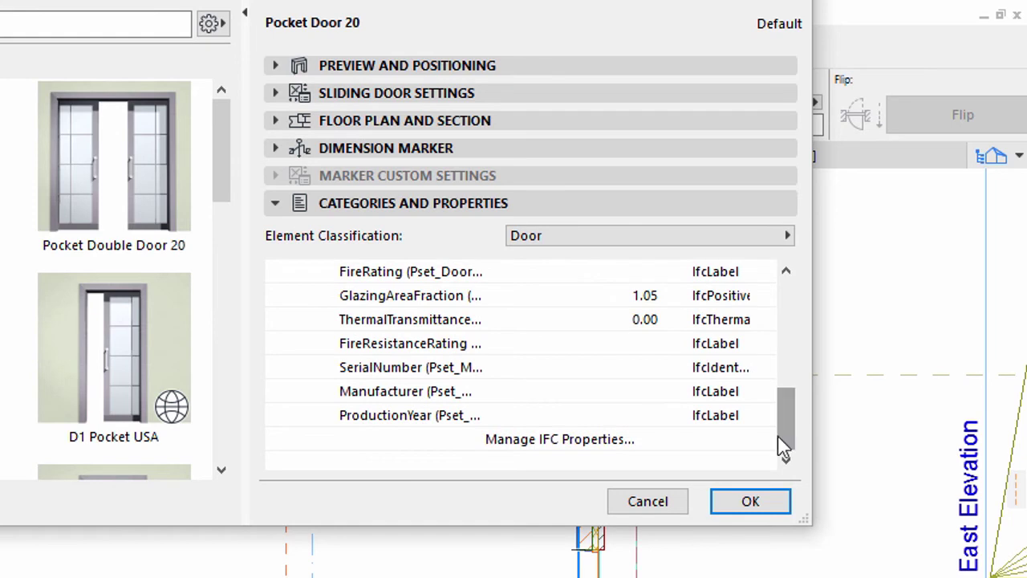
{"action": "left_click", "coordinate": [654, 440]}
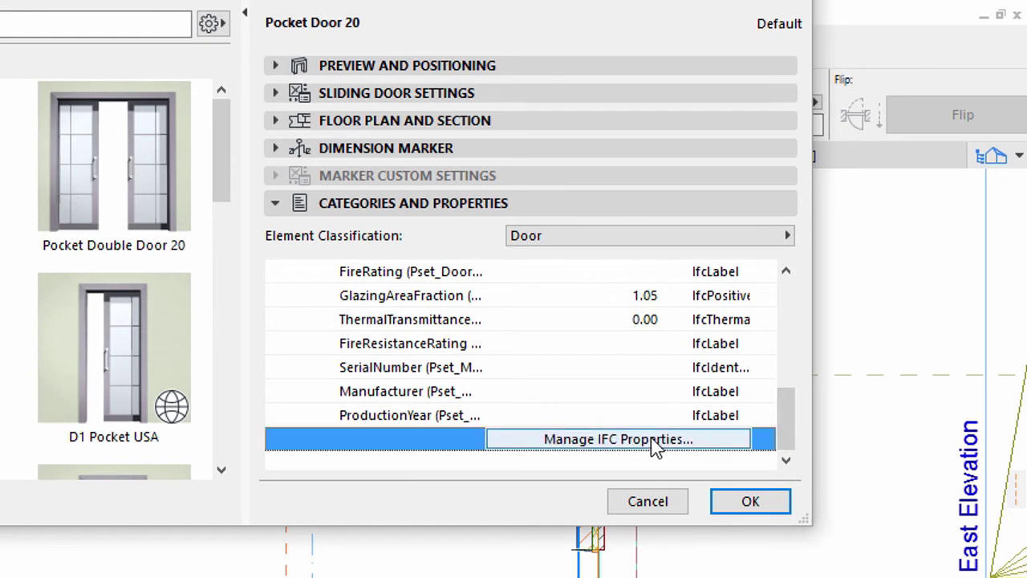
Step: Open Manage IFC Properties and choose the OmniClass classification system
{"action": "left_click", "coordinate": [655, 442]}
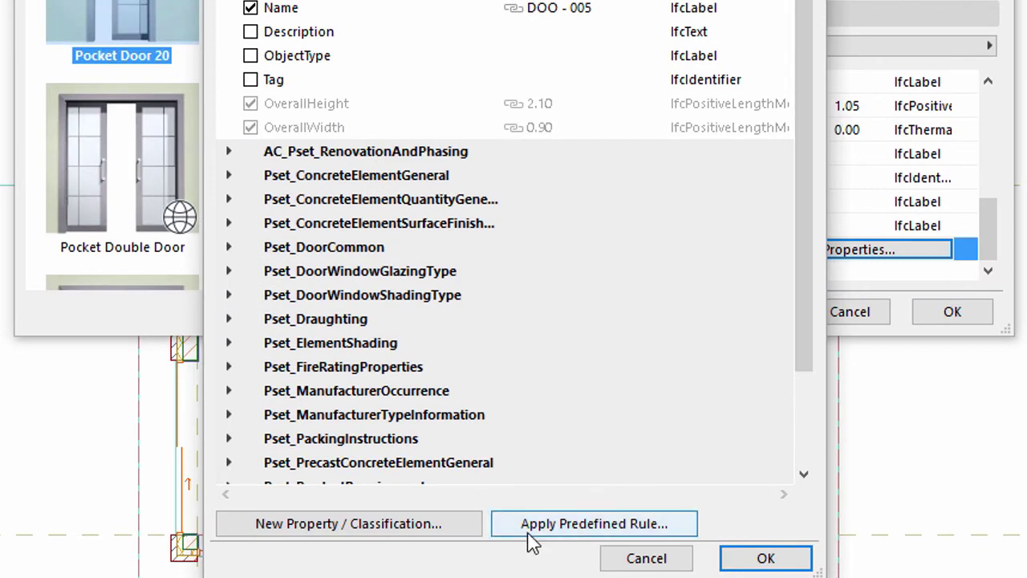
{"action": "left_click", "coordinate": [577, 530]}
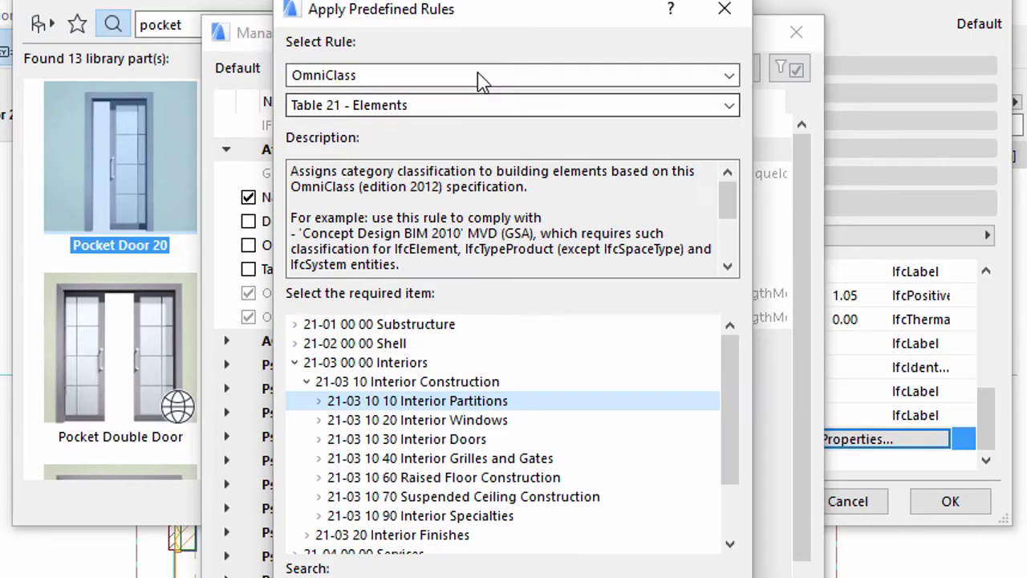
{"action": "left_click", "coordinate": [481, 80]}
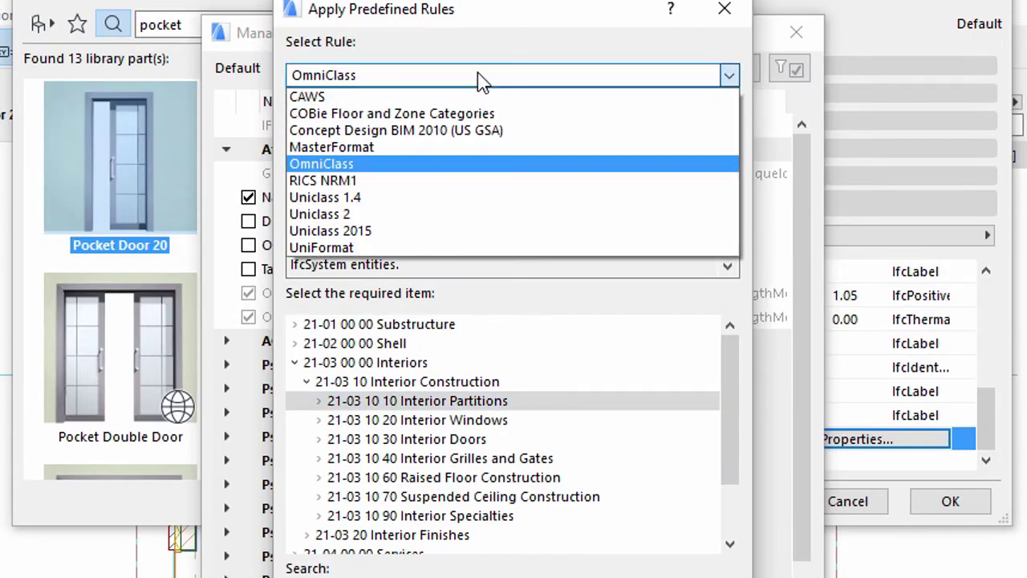
{"action": "left_click", "coordinate": [464, 164]}
Step: Search 'interior doors', apply 21-03 10 30 Interior Doors, and confirm the IFC changes
{"action": "left_click", "coordinate": [498, 577]}
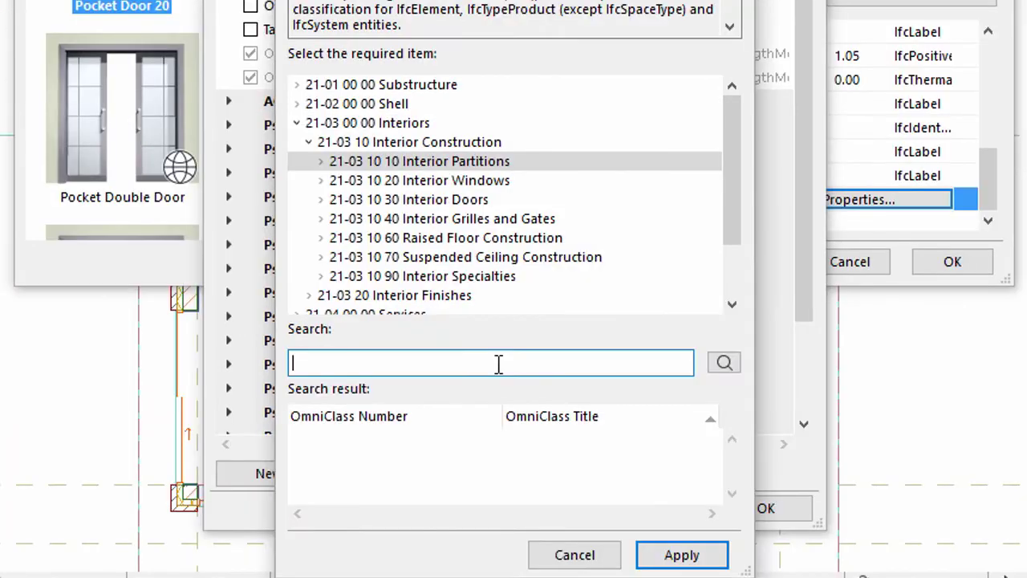
{"action": "type", "text": "interior doors"}
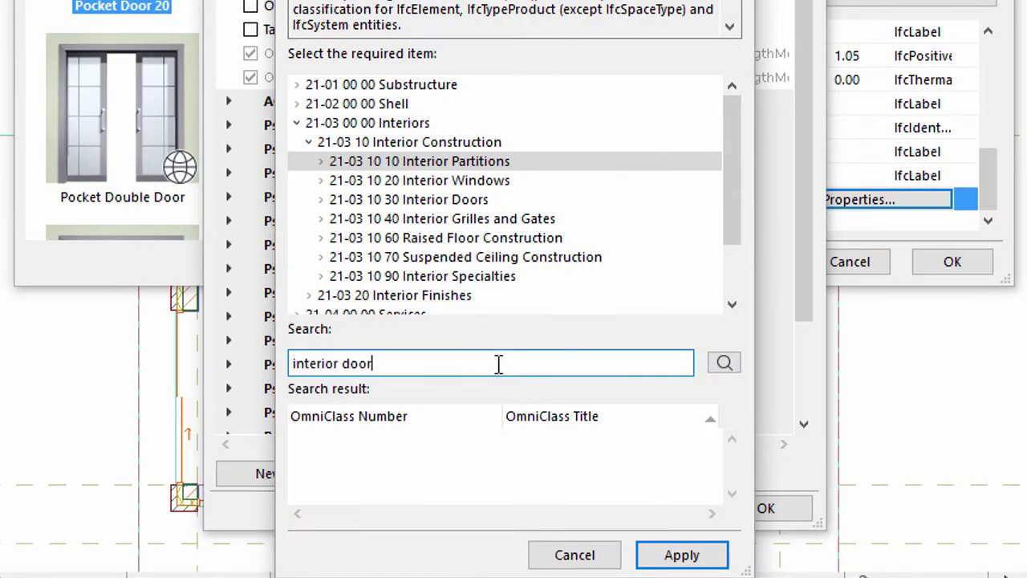
{"action": "left_click", "coordinate": [723, 363]}
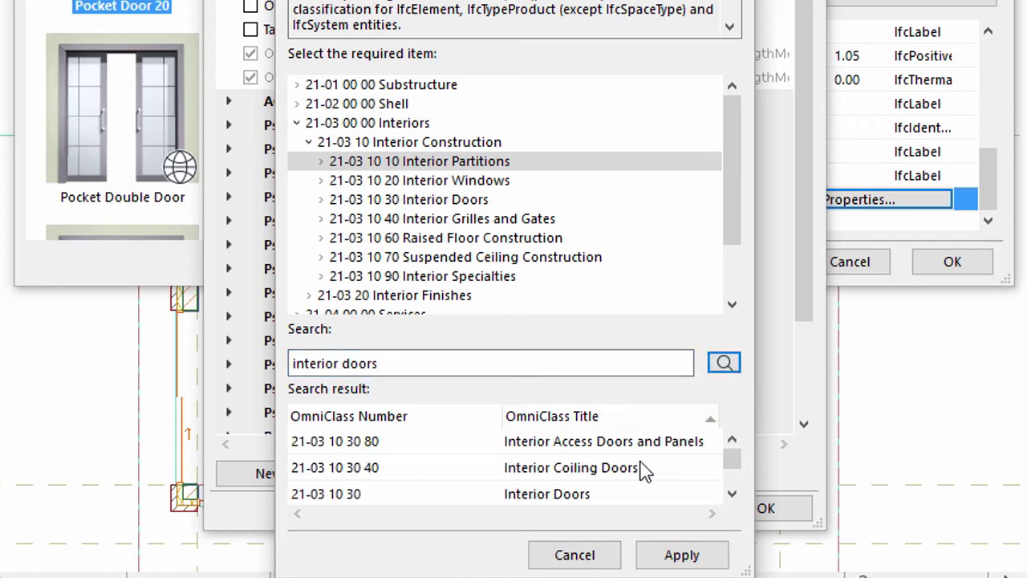
{"action": "left_click", "coordinate": [595, 494]}
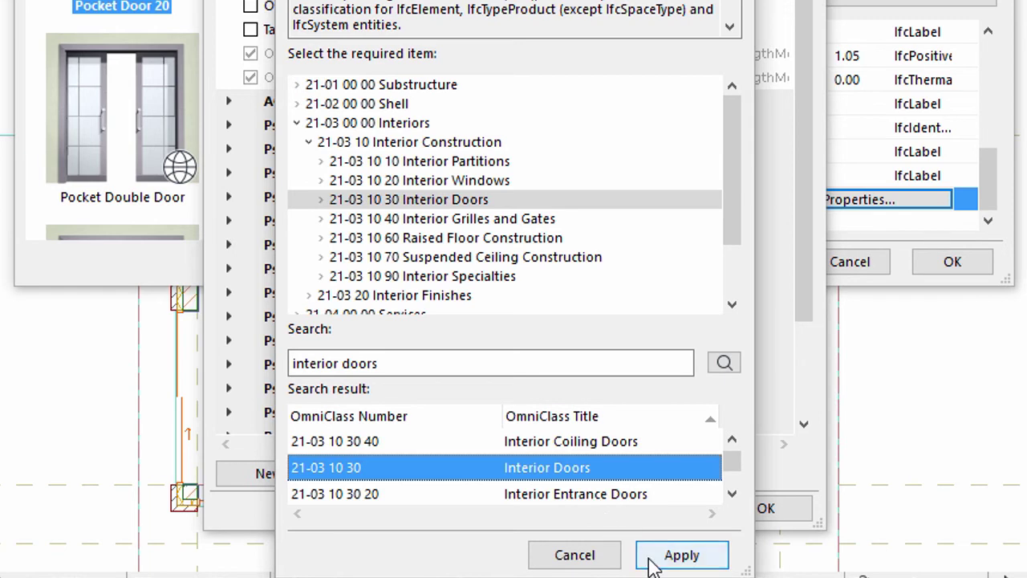
{"action": "left_click", "coordinate": [679, 555]}
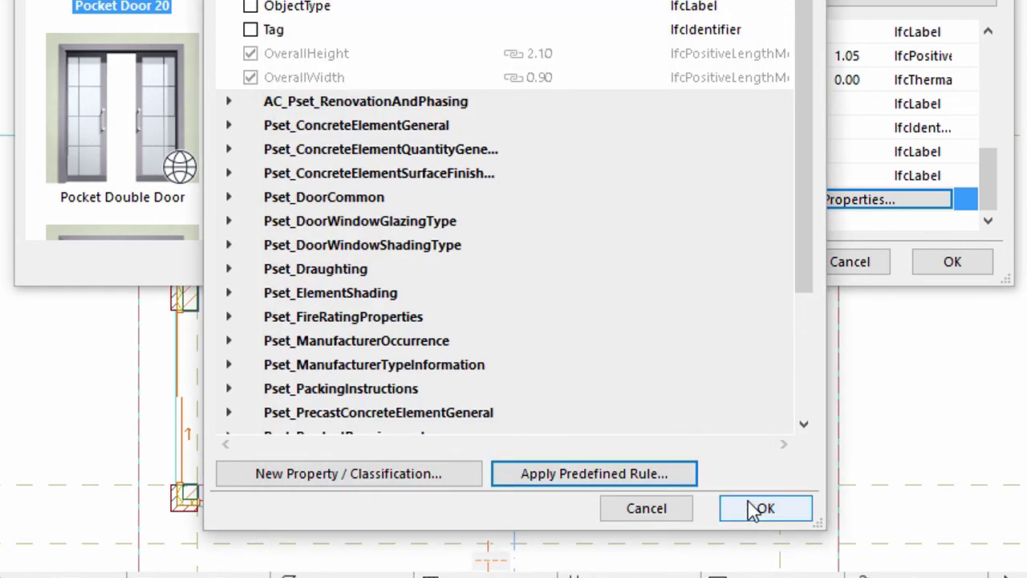
{"action": "left_click", "coordinate": [754, 509]}
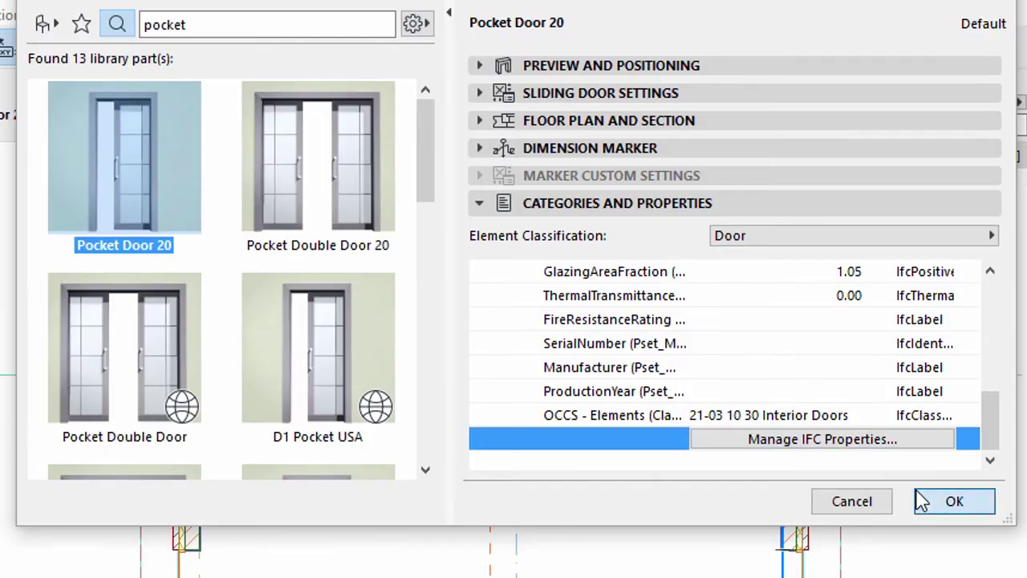
Step: Place the 0.90 × 2.10 Pocket Door 20 in the wall near the left corner, below the swing door
{"action": "left_click", "coordinate": [923, 501]}
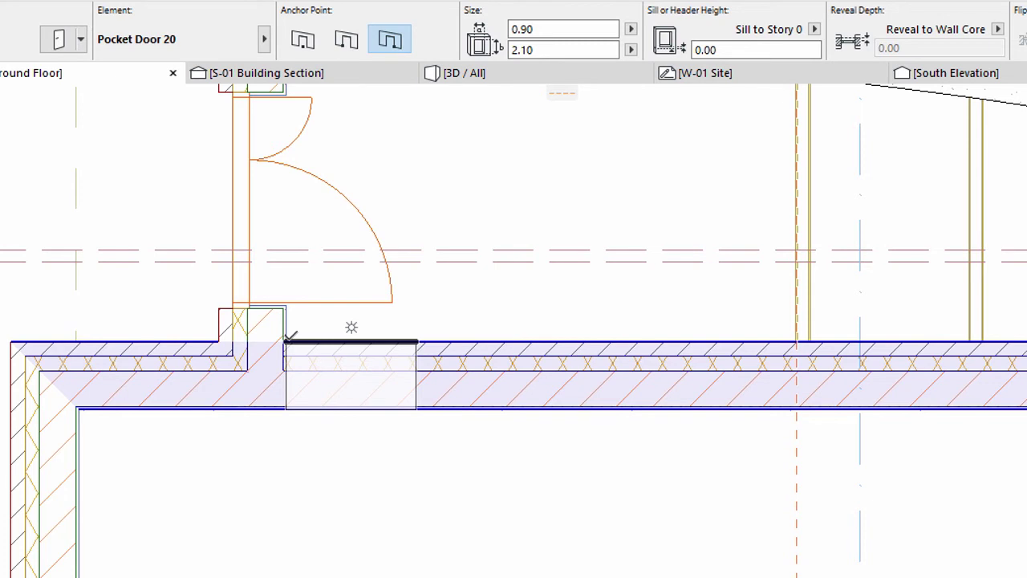
{"action": "left_click", "coordinate": [352, 327]}
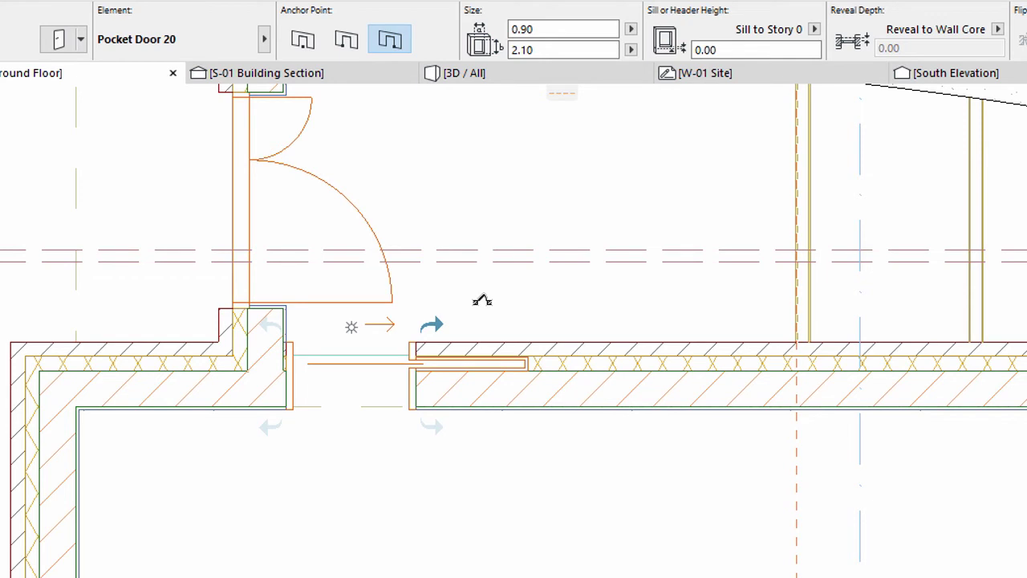
{"action": "left_click", "coordinate": [483, 300]}
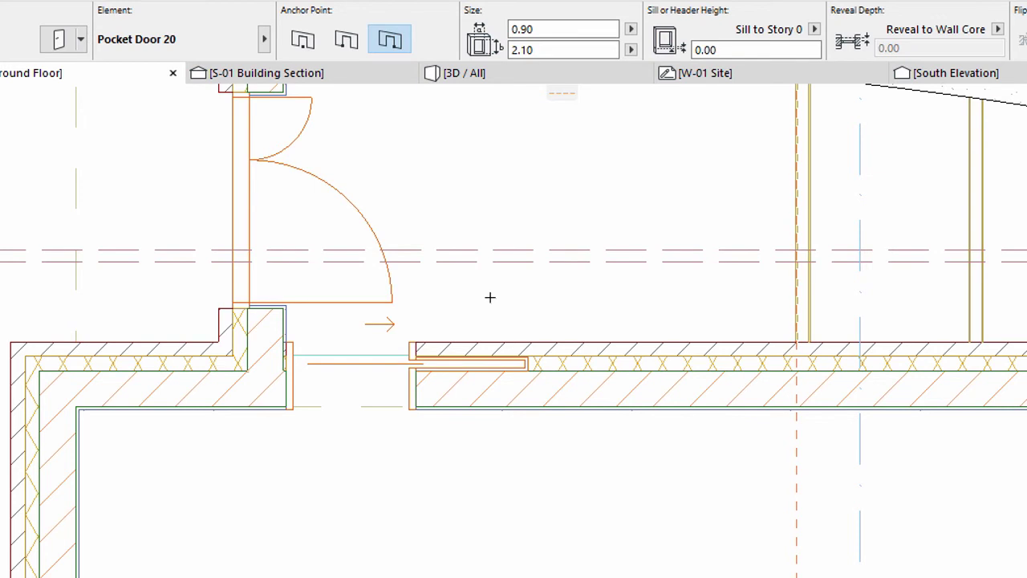
Step: Drag the selected pocket door 0.6 to the right along the wall, then deselect it
{"action": "key", "text": "shift"}
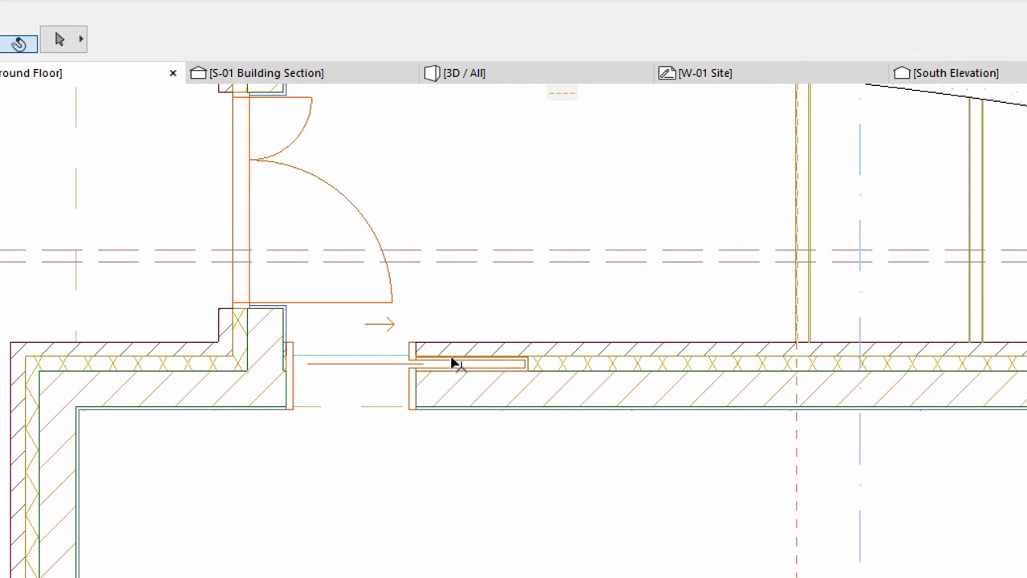
{"action": "left_click", "coordinate": [421, 348]}
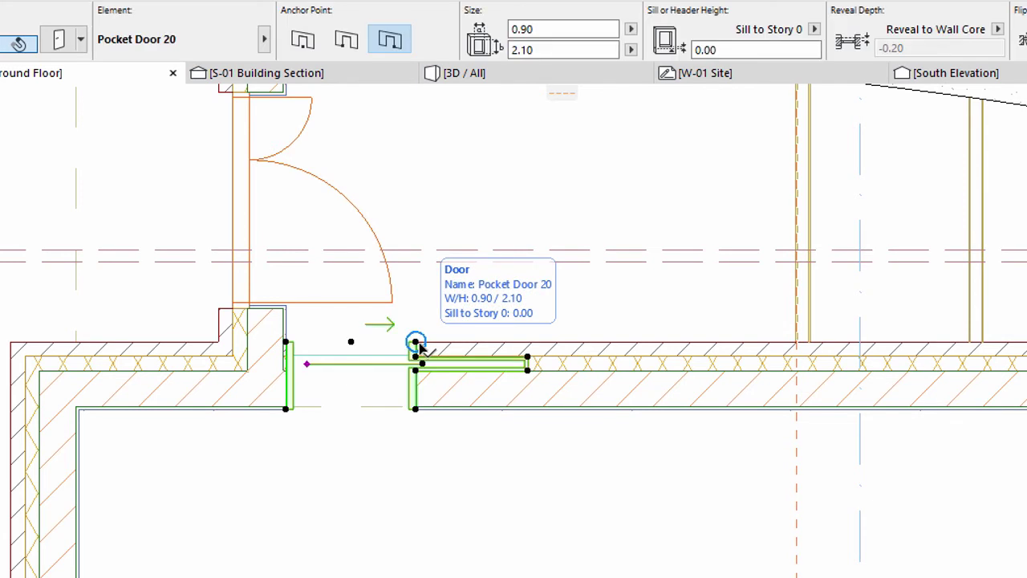
{"action": "right_click", "coordinate": [421, 347]}
{"action": "mouse_move", "coordinate": [491, 411]}
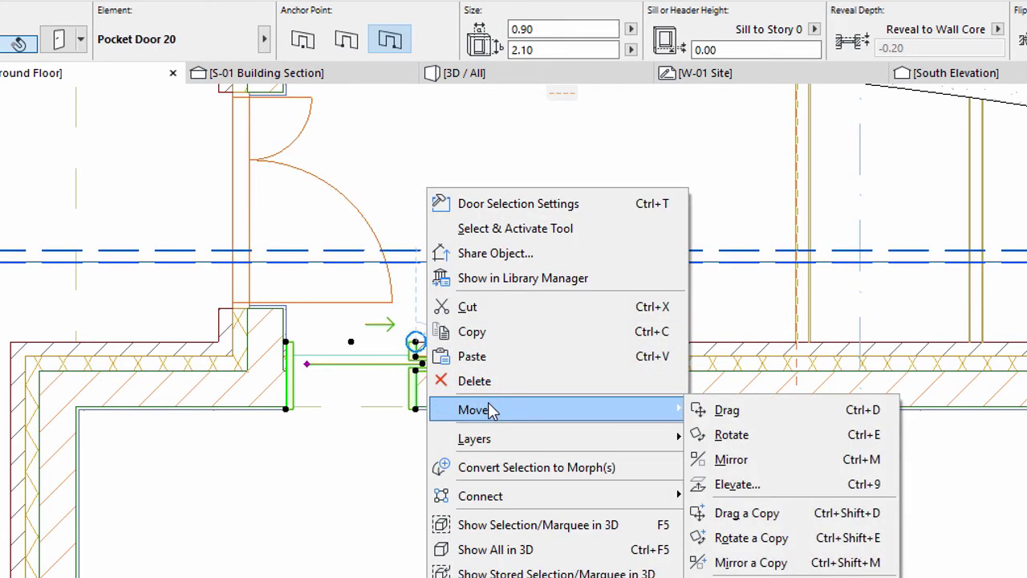
{"action": "left_click", "coordinate": [727, 410]}
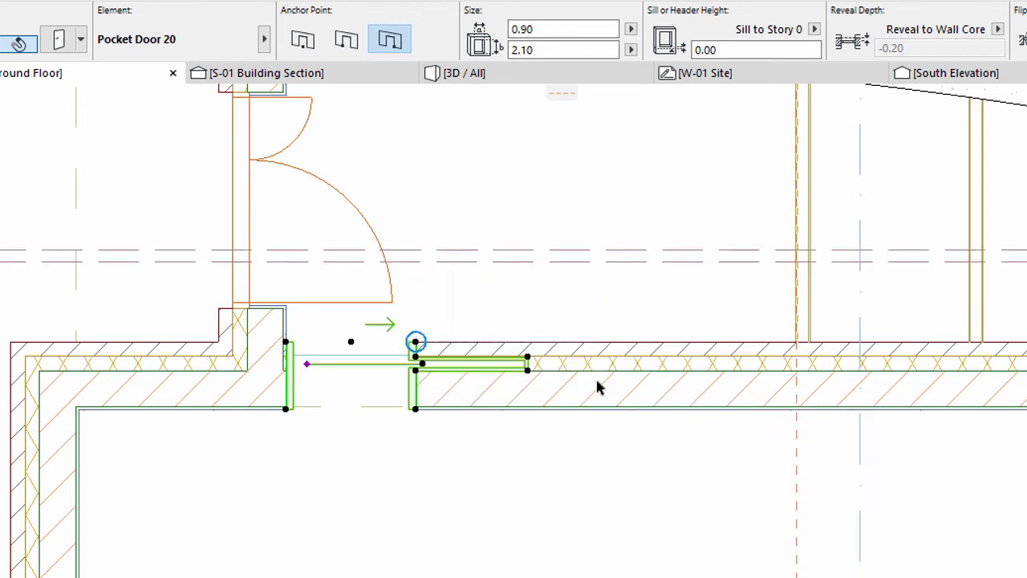
{"action": "left_click", "coordinate": [416, 342]}
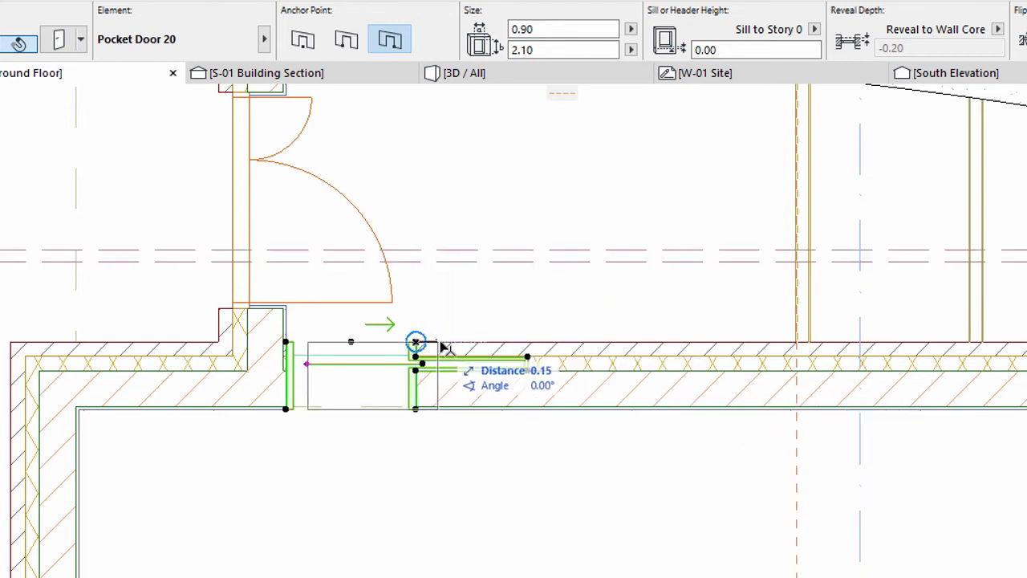
{"action": "key", "text": "Tab"}
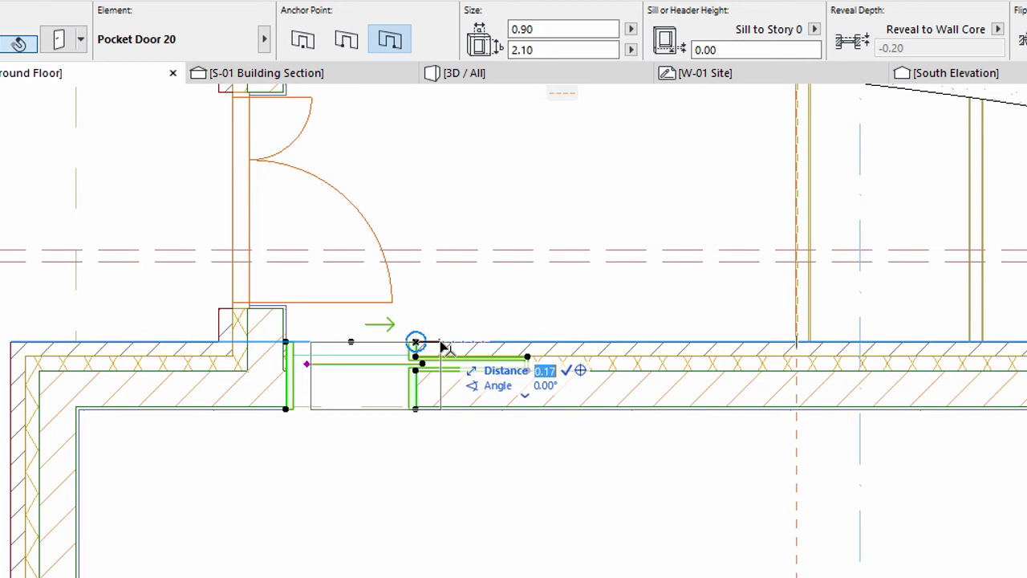
{"action": "type", "text": "0.6"}
{"action": "key", "text": "Return"}
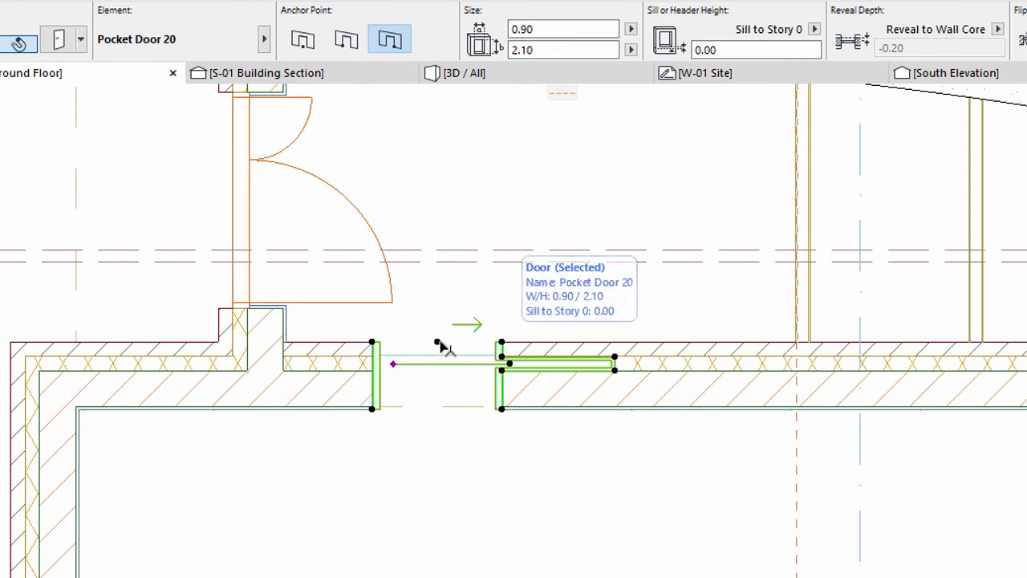
{"action": "left_click", "coordinate": [519, 305]}
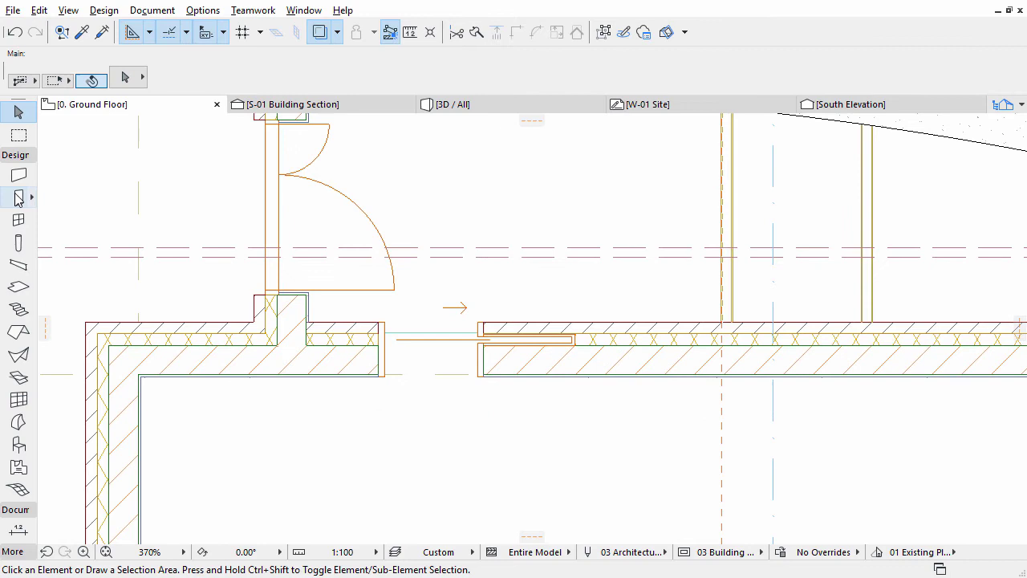
Step: Choose the plain Door 20 hinged door from the library folders as the door default
{"action": "left_click", "coordinate": [18, 198]}
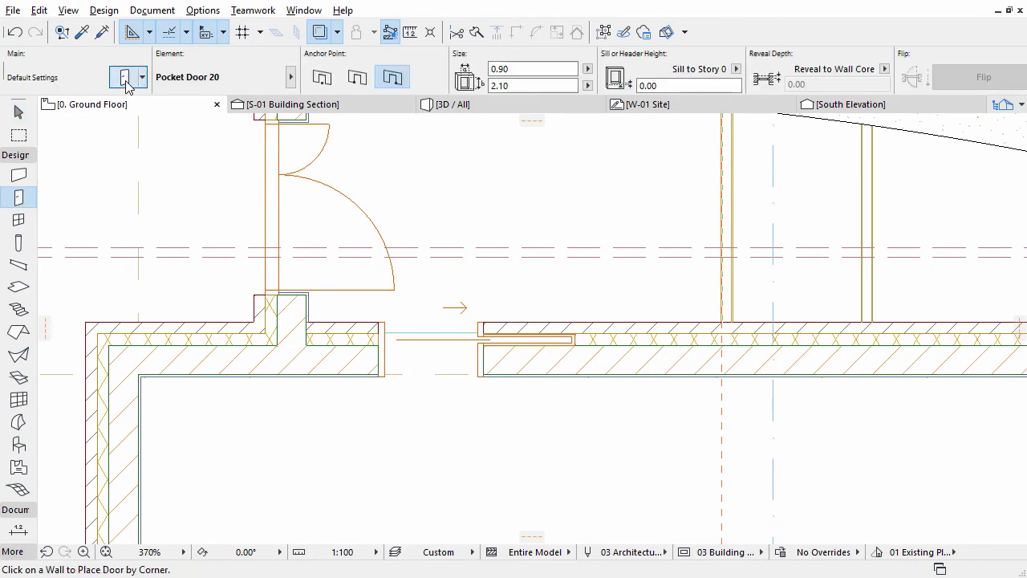
{"action": "left_click", "coordinate": [125, 79]}
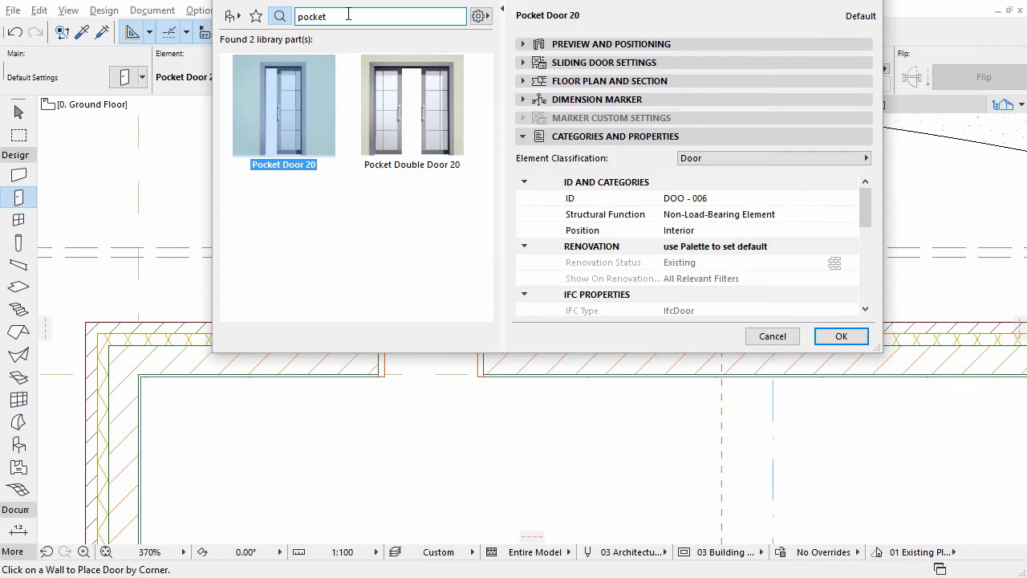
{"action": "left_click", "coordinate": [231, 16]}
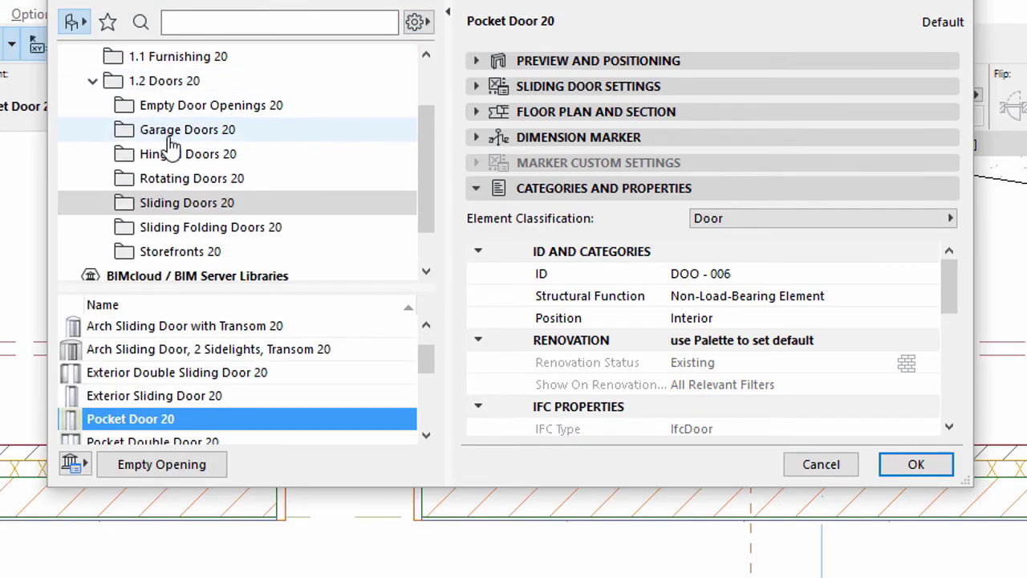
{"action": "left_click", "coordinate": [177, 154]}
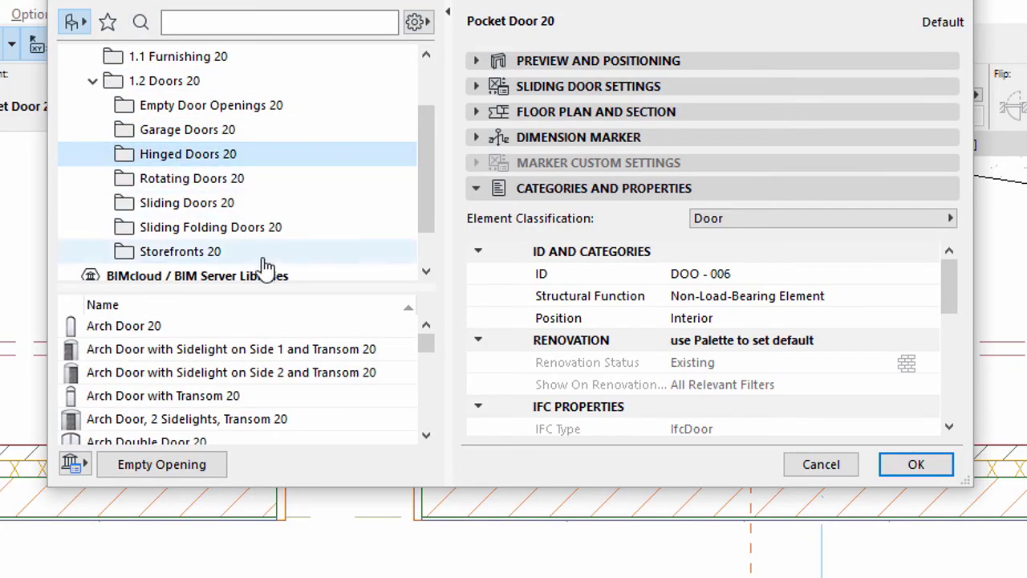
{"action": "left_click_drag", "start_coordinate": [427, 343], "coordinate": [429, 362]}
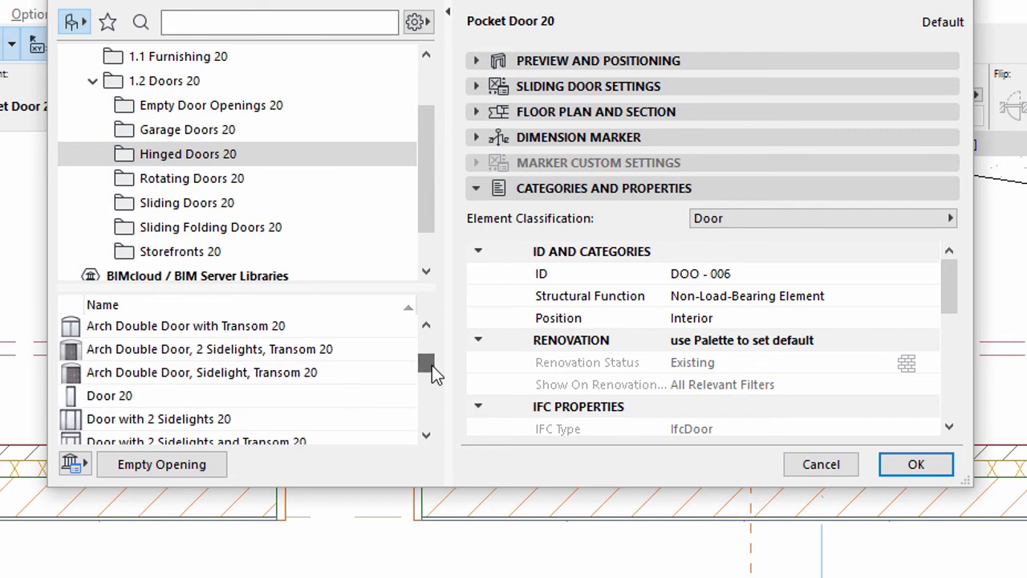
{"action": "left_click", "coordinate": [140, 395]}
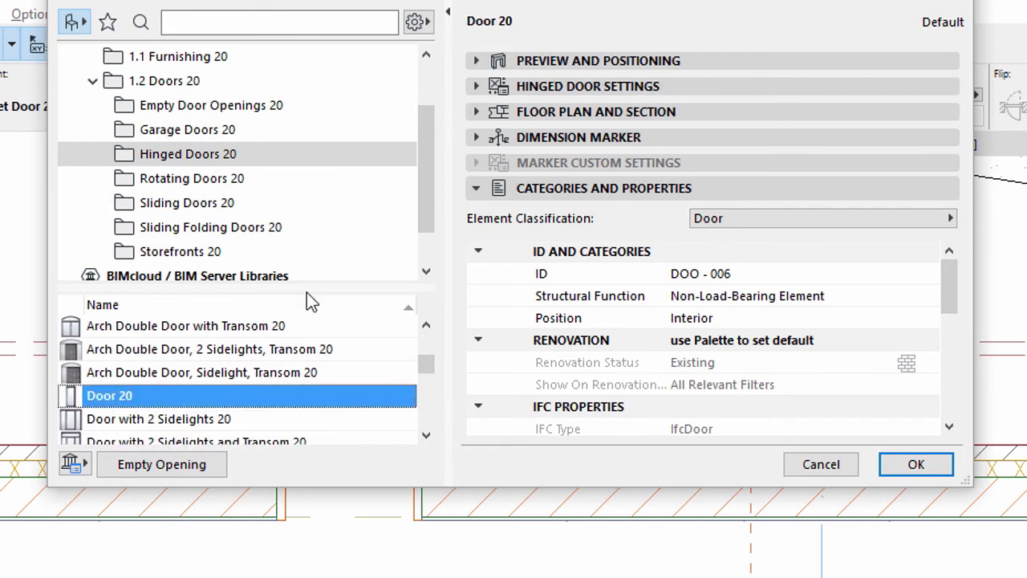
Step: Set the door width to 0.75 and keep its height at 2.10
{"action": "left_click", "coordinate": [476, 62]}
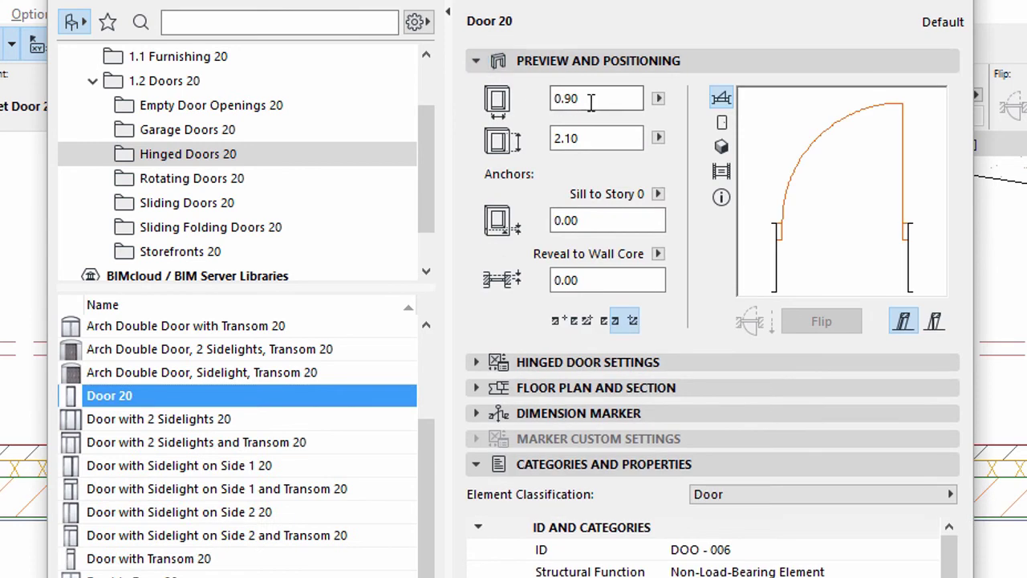
{"action": "left_click_drag", "start_coordinate": [592, 100], "coordinate": [552, 99]}
{"action": "type", "text": "0.75"}
{"action": "left_click", "coordinate": [600, 138]}
{"action": "left_click_drag", "start_coordinate": [602, 138], "coordinate": [537, 130]}
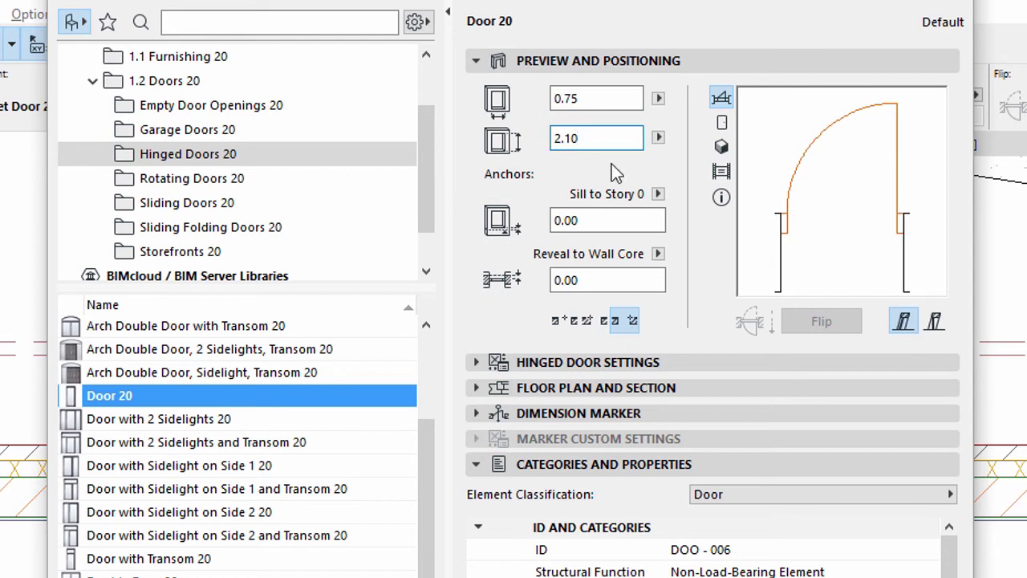
Step: Set sill 0.00 to Story 0, reveal 0.00 to Wall Core, and change the anchor point
{"action": "left_click", "coordinate": [658, 194]}
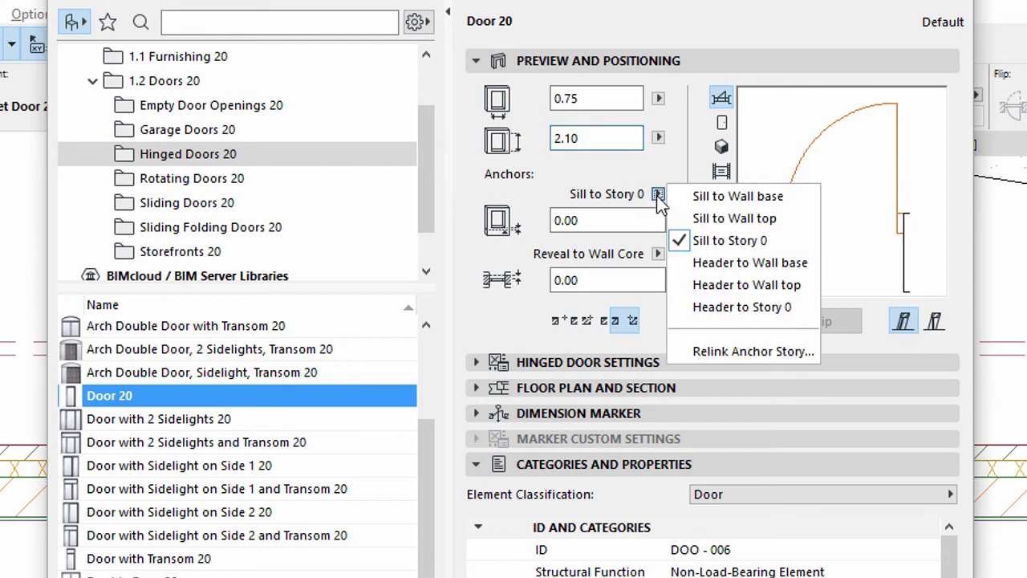
{"action": "left_click", "coordinate": [681, 241]}
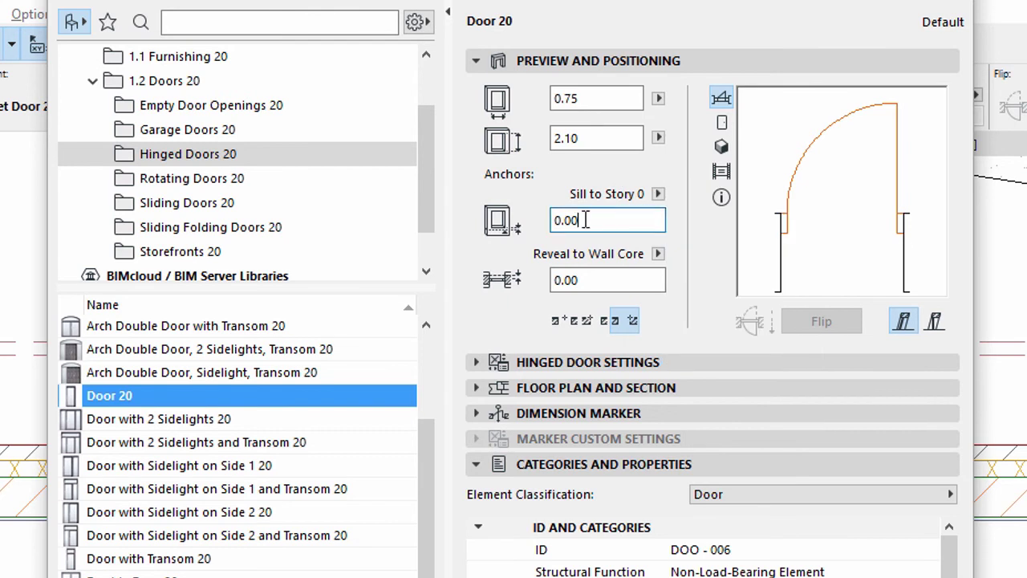
{"action": "left_click_drag", "start_coordinate": [586, 220], "coordinate": [548, 220]}
{"action": "type", "text": "0.00"}
{"action": "left_click", "coordinate": [658, 255]}
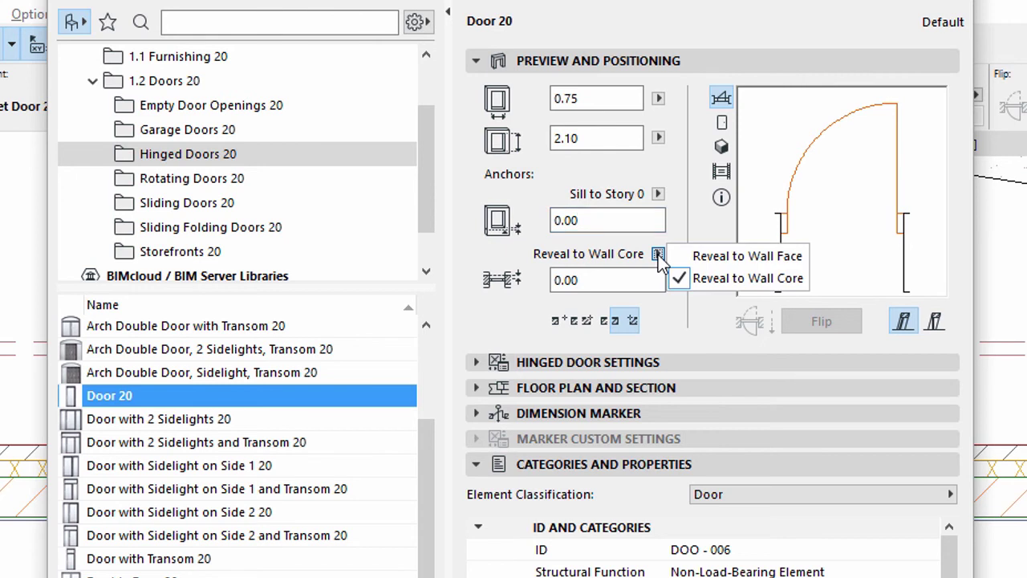
{"action": "left_click", "coordinate": [711, 278]}
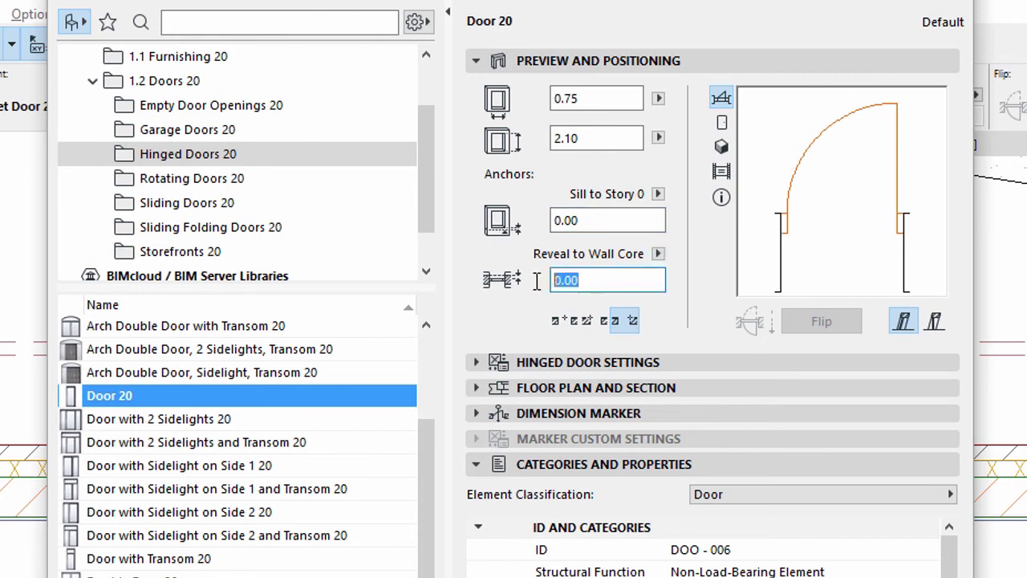
{"action": "left_click", "coordinate": [586, 280]}
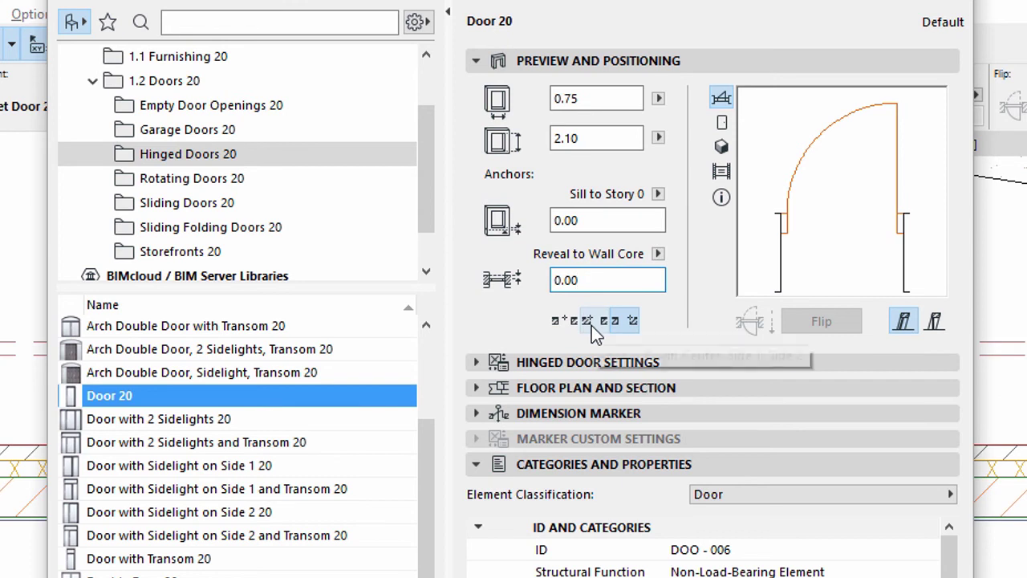
{"action": "left_click", "coordinate": [592, 322]}
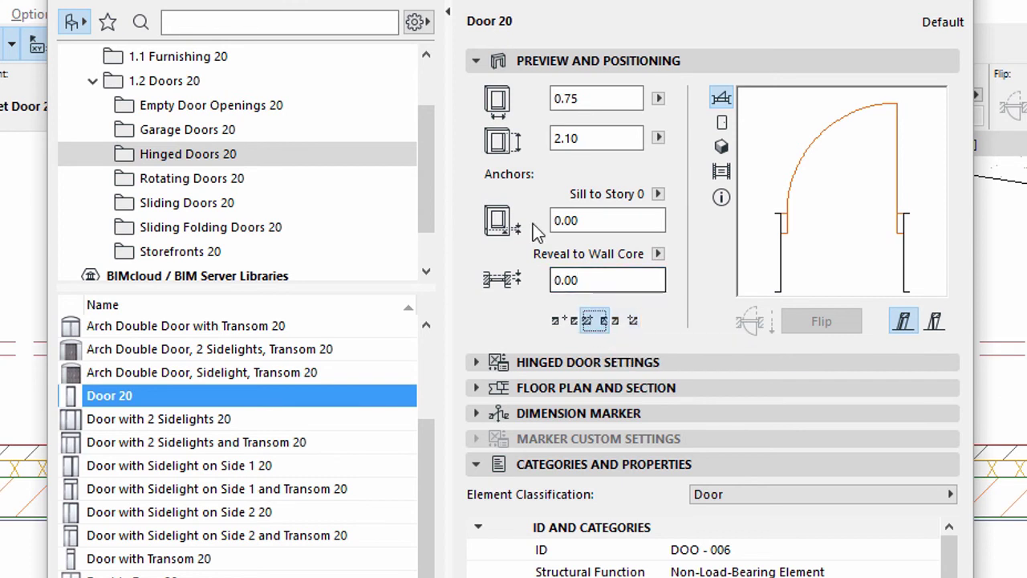
{"action": "left_click", "coordinate": [476, 61]}
{"action": "left_click", "coordinate": [476, 86]}
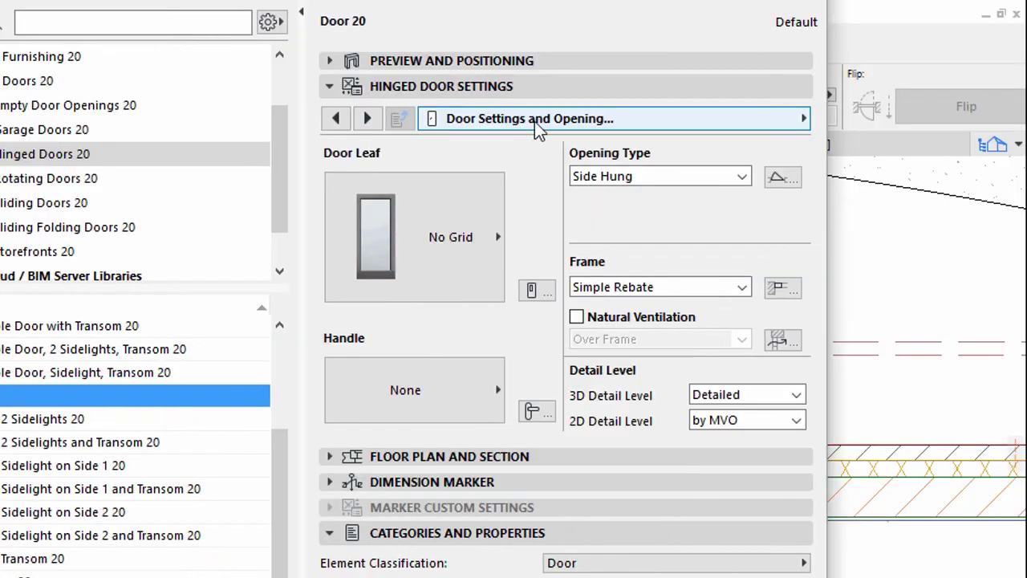
Step: Choose the Style 56 door leaf for Door 20 and confirm the door settings
{"action": "left_click", "coordinate": [754, 121]}
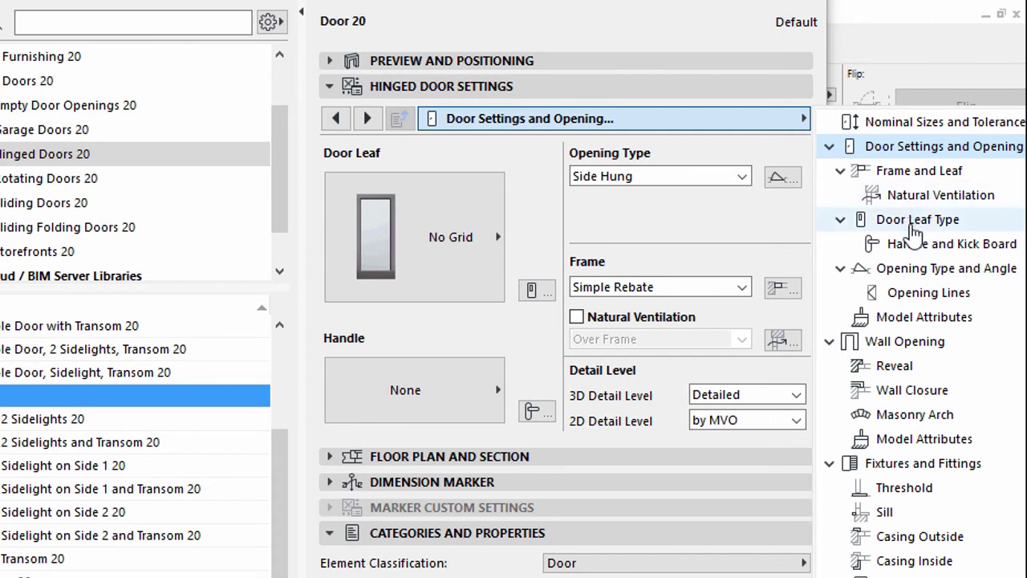
{"action": "left_click", "coordinate": [913, 223]}
{"action": "left_click_drag", "start_coordinate": [556, 170], "coordinate": [561, 390]}
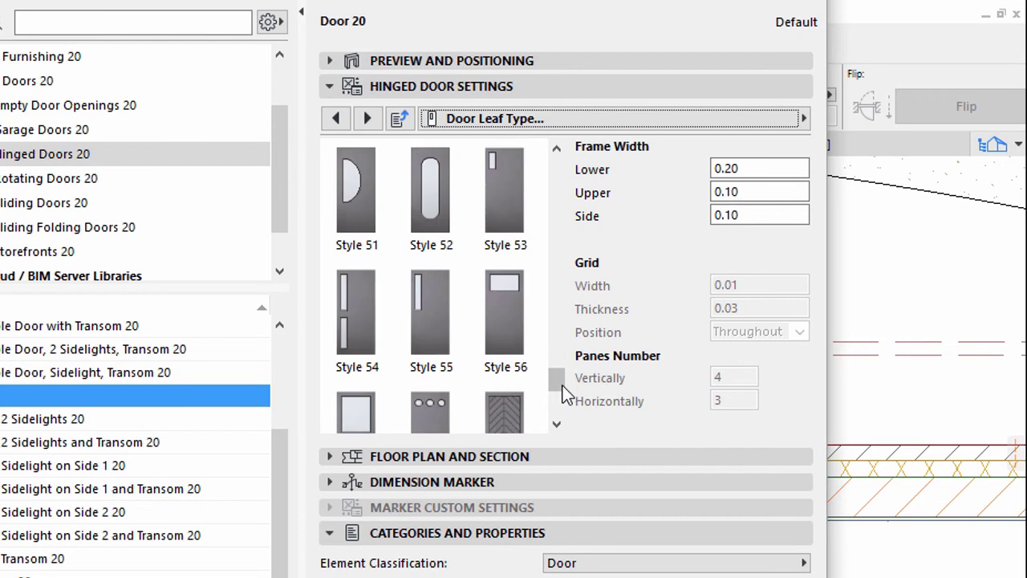
{"action": "left_click", "coordinate": [507, 338]}
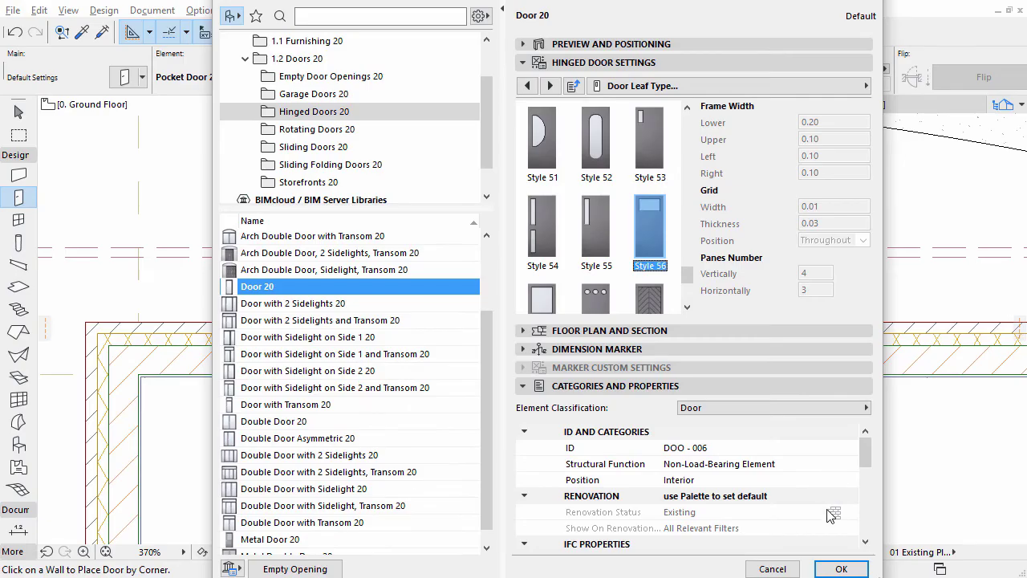
{"action": "left_click", "coordinate": [841, 569]}
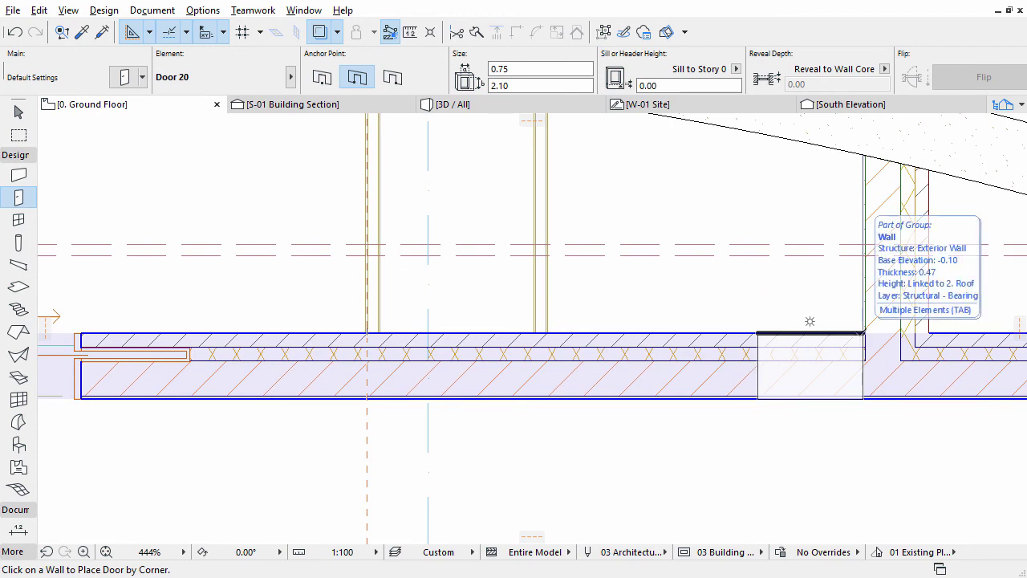
Step: Place one 0.75 × 2.10 Door 20 in the exterior wall and another in the partition above
{"action": "left_click", "coordinate": [809, 331]}
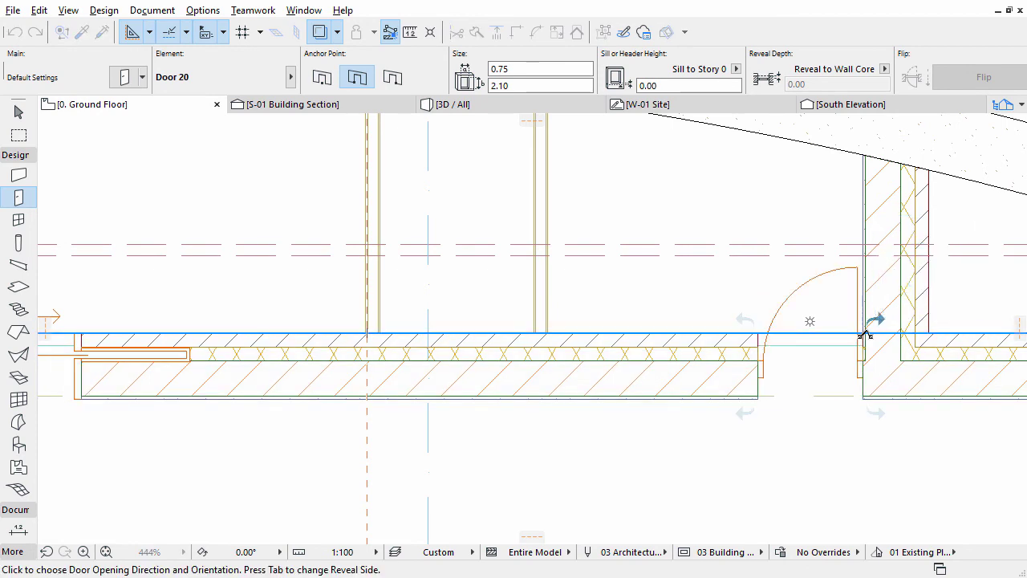
{"action": "left_click", "coordinate": [875, 233]}
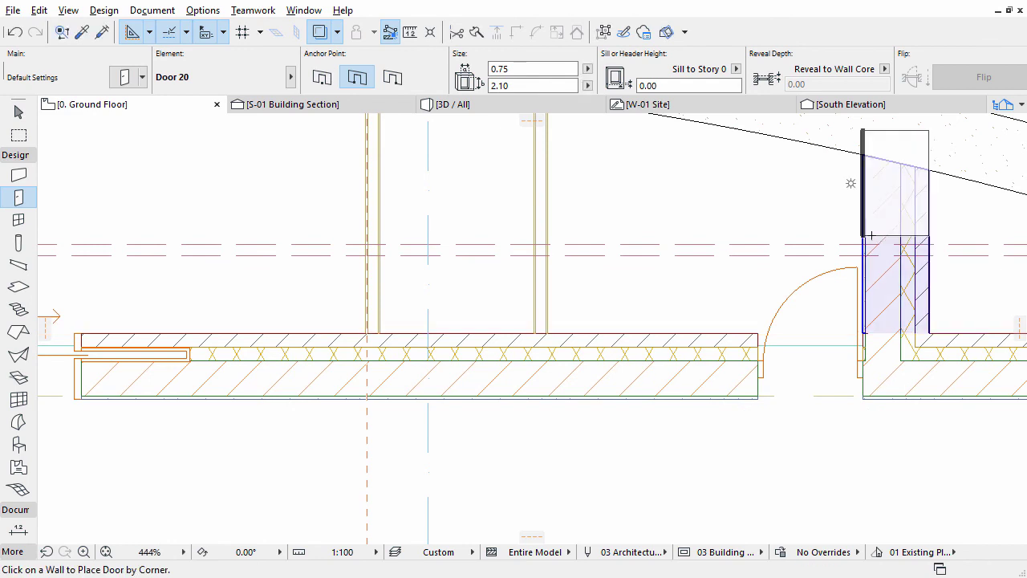
{"action": "middle_click_drag", "start_coordinate": [837, 241], "coordinate": [785, 327]}
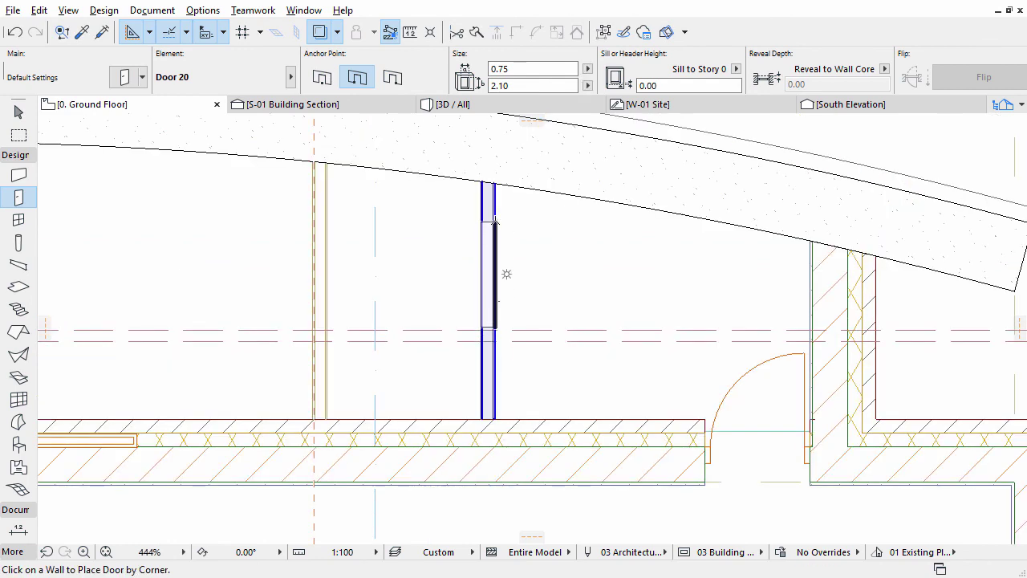
{"action": "left_click", "coordinate": [498, 228]}
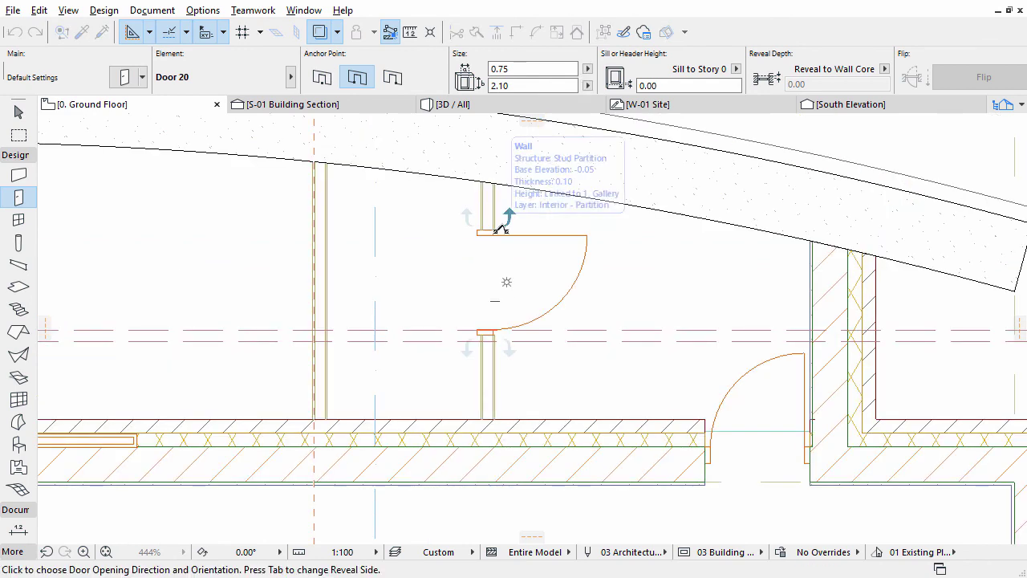
{"action": "left_click", "coordinate": [575, 211]}
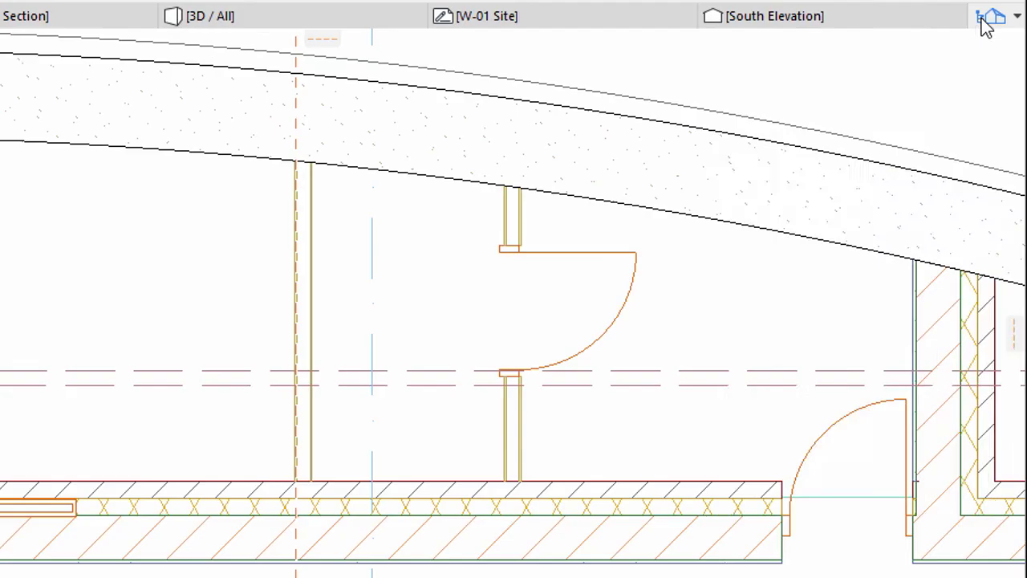
Step: Open 1. Gallery and trace 0. Ground Floor beneath it with Transparent Fills and Zones
{"action": "left_click", "coordinate": [997, 105]}
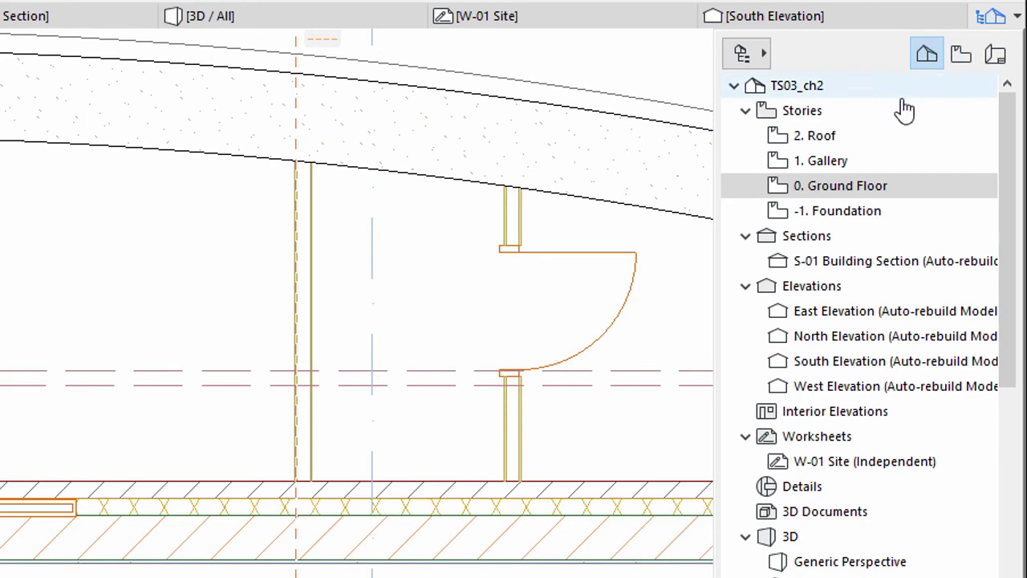
{"action": "left_click", "coordinate": [874, 167]}
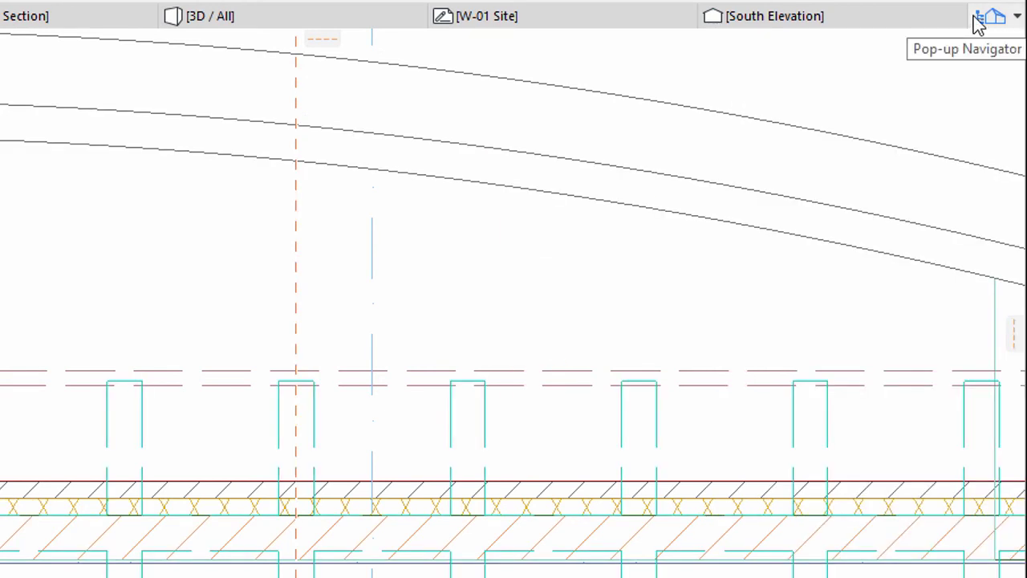
{"action": "left_click", "coordinate": [978, 23]}
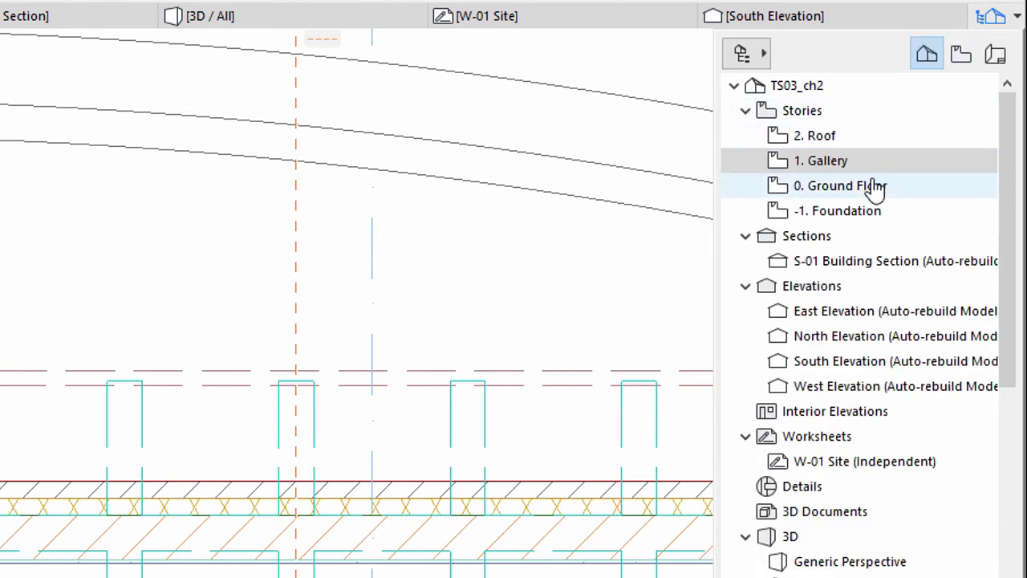
{"action": "right_click", "coordinate": [751, 193]}
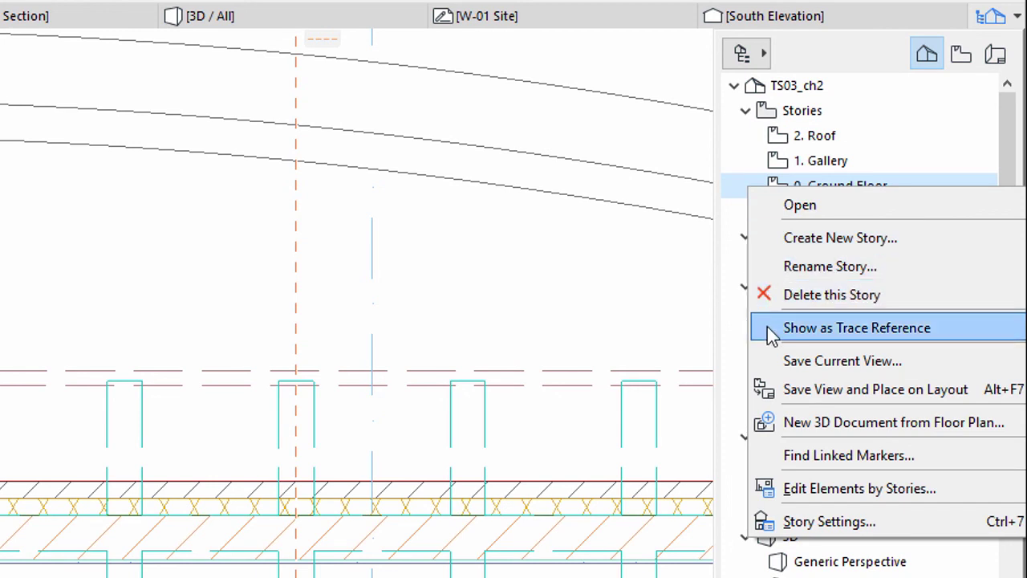
{"action": "left_click", "coordinate": [851, 328]}
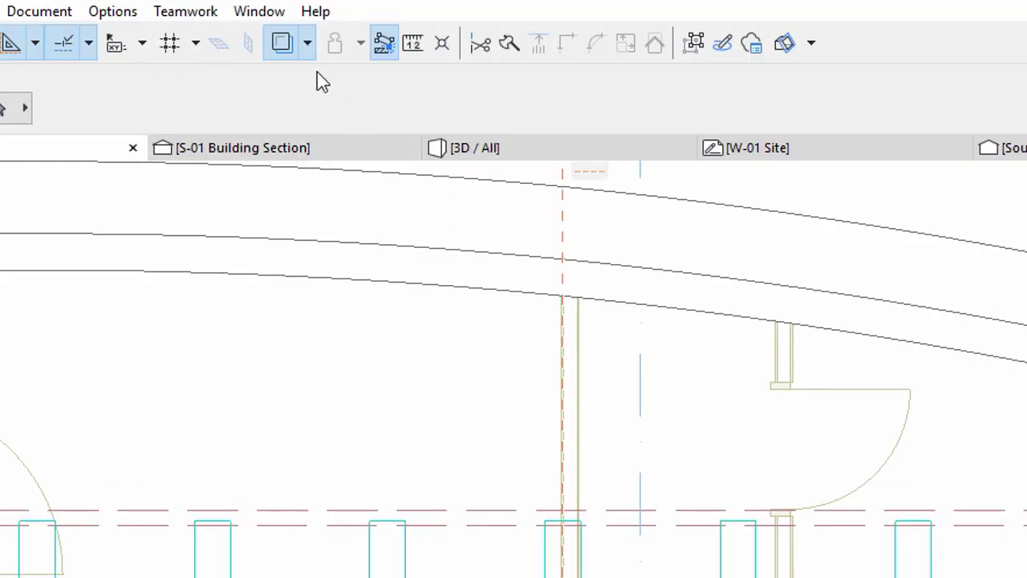
{"action": "left_click", "coordinate": [308, 44]}
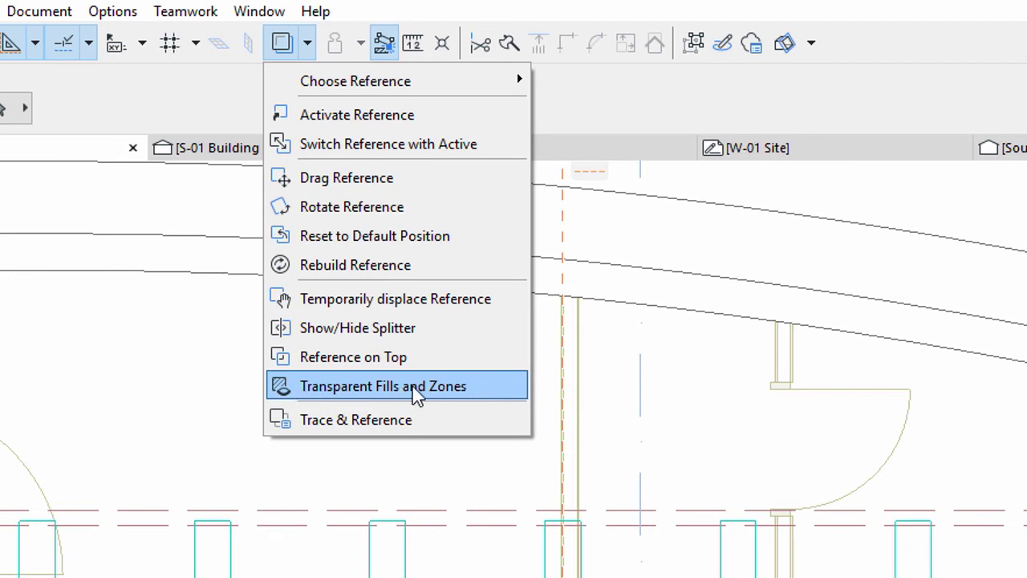
{"action": "left_click", "coordinate": [302, 386]}
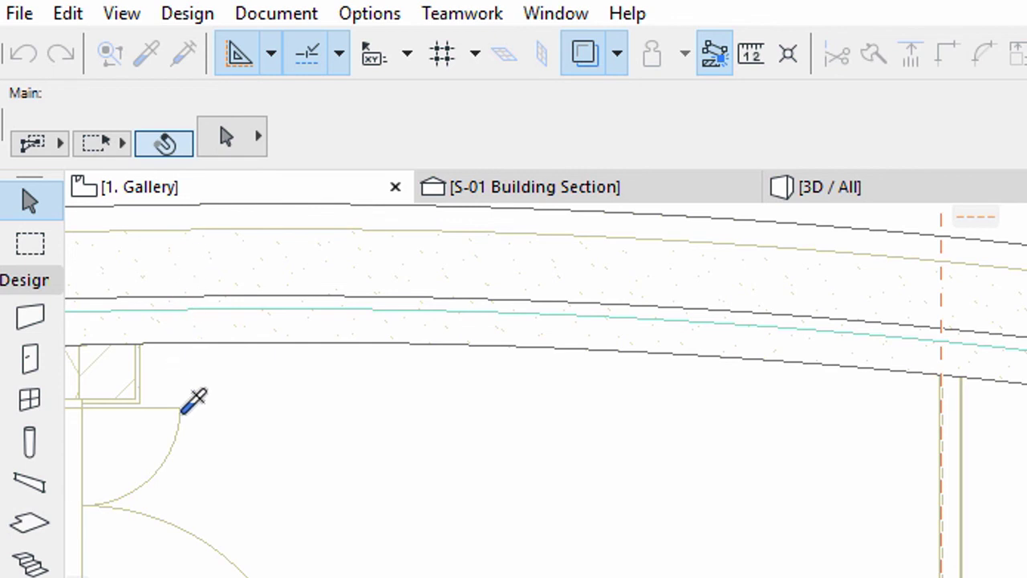
Step: Pick up the traced ground-floor Double Door Asymmetric 20 (1.50 × 2.40) settings for new doors
{"action": "mouse_move", "coordinate": [183, 411]}
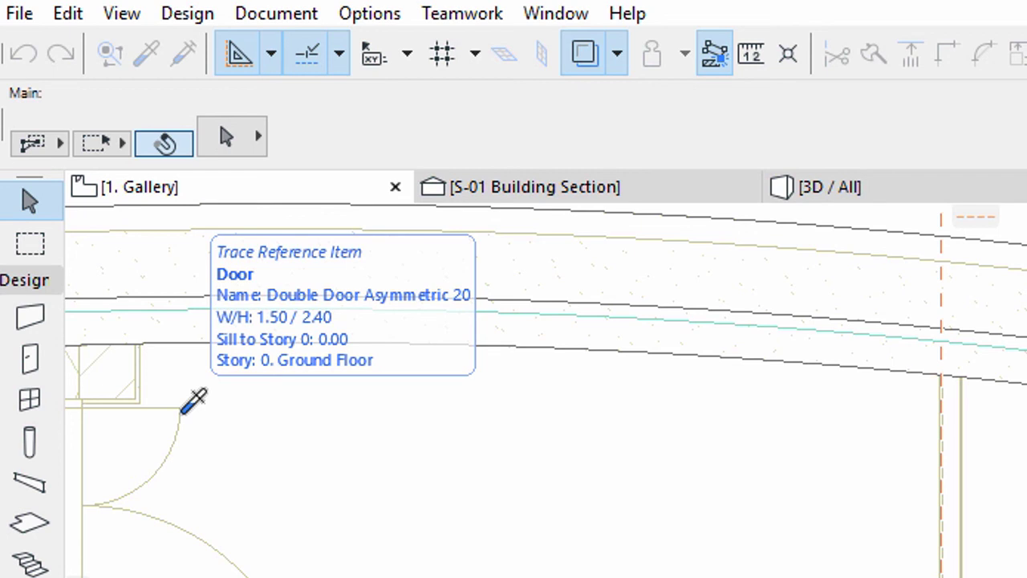
{"action": "left_click", "coordinate": [182, 409], "text": "alt"}
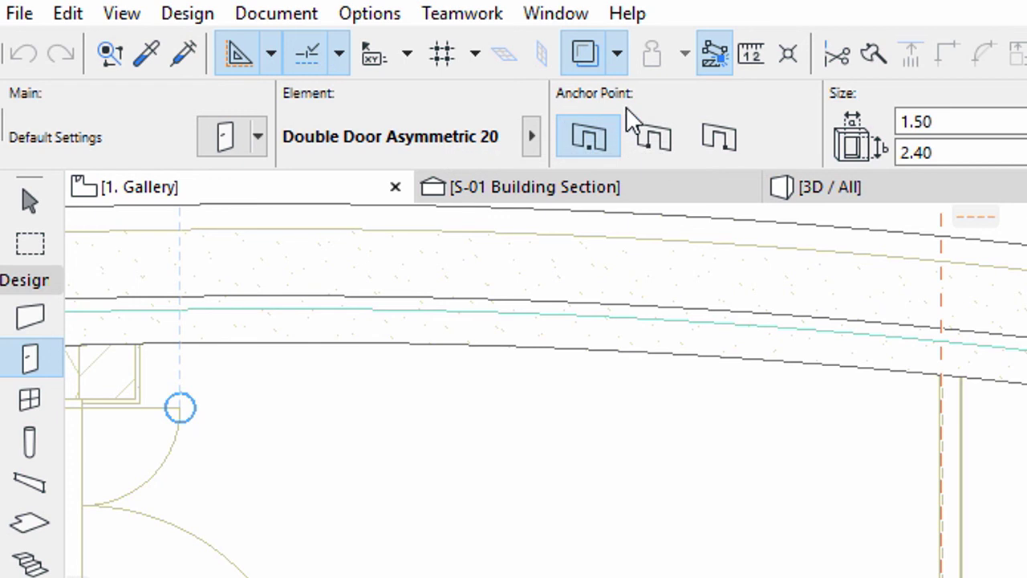
Step: Place the 1.50 × 2.40 double door by its Side 1 anchor at the exterior wall corner, swinging inward
{"action": "left_click", "coordinate": [655, 138]}
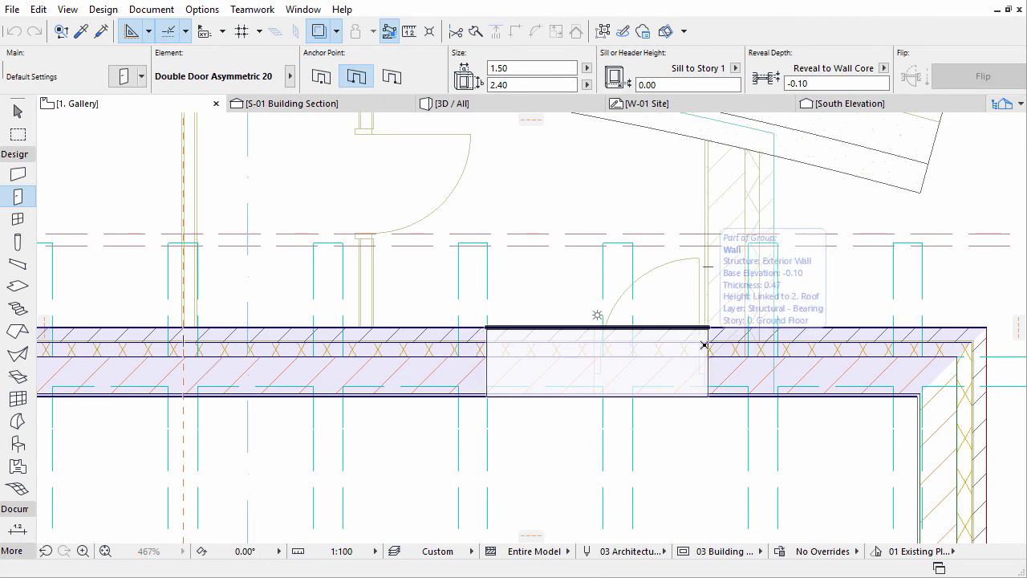
{"action": "left_click", "coordinate": [704, 344]}
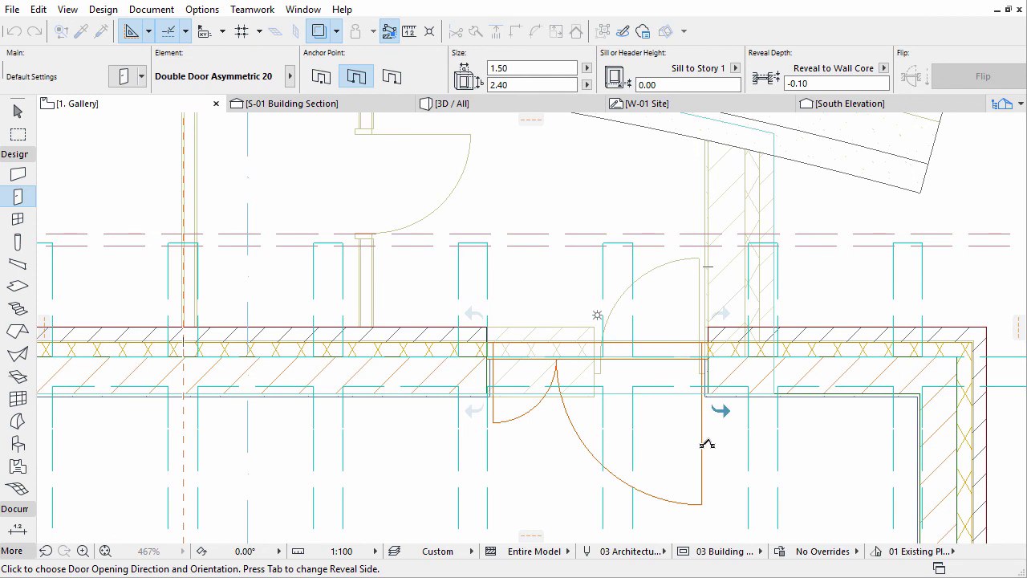
{"action": "left_click", "coordinate": [734, 479]}
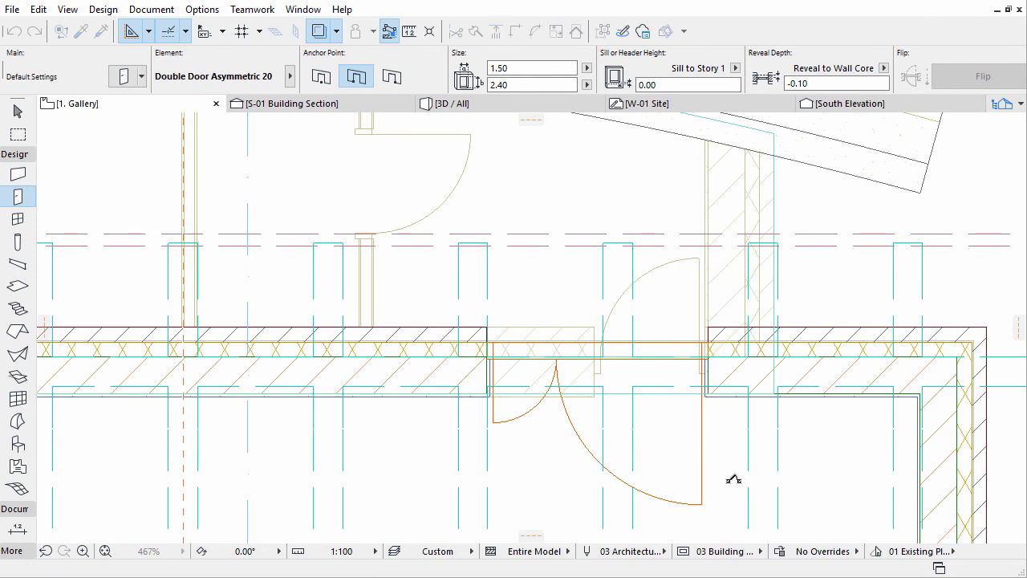
{"action": "scroll", "coordinate": [792, 373], "scroll_direction": "down", "scroll_amount": 3}
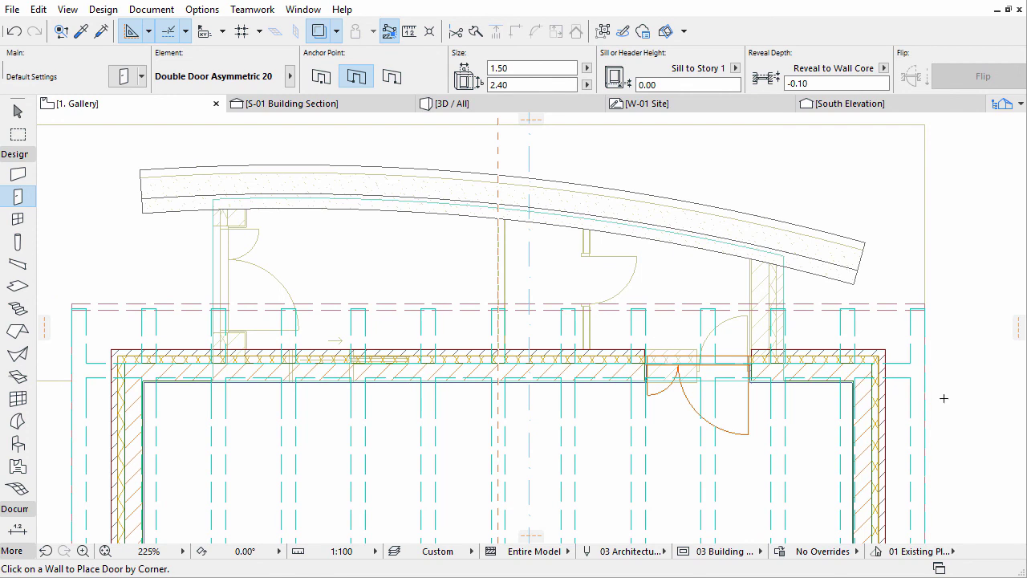